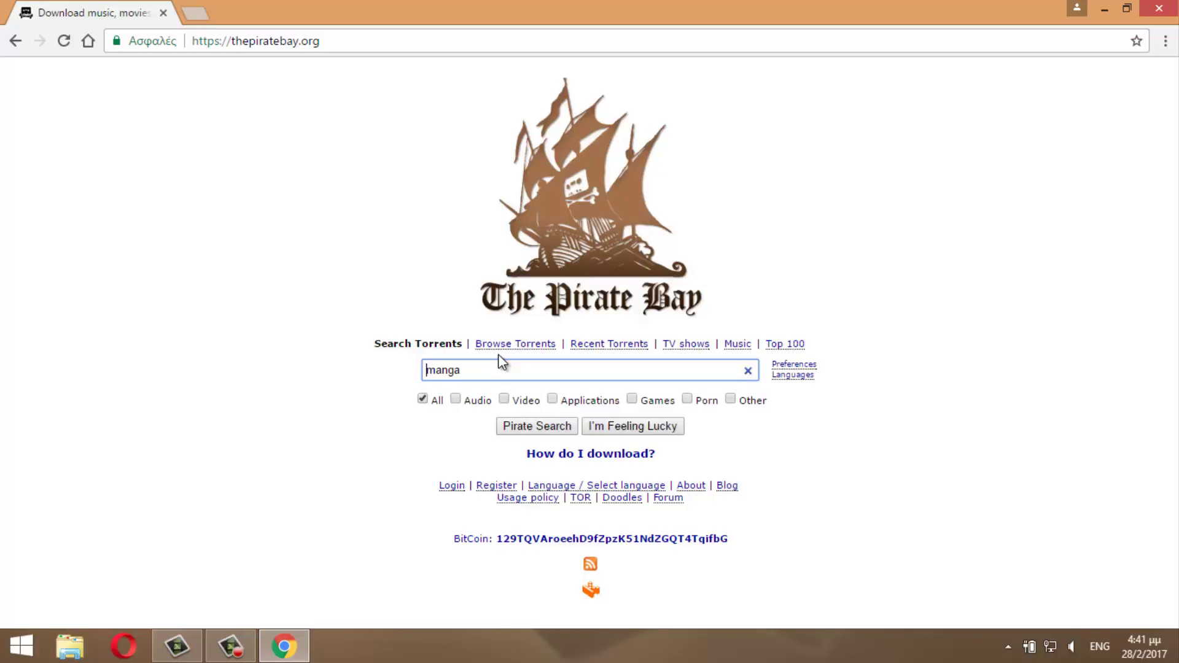
Step: Search The Pirate Bay for "manga studio 5"
key(Down)
key(Return)
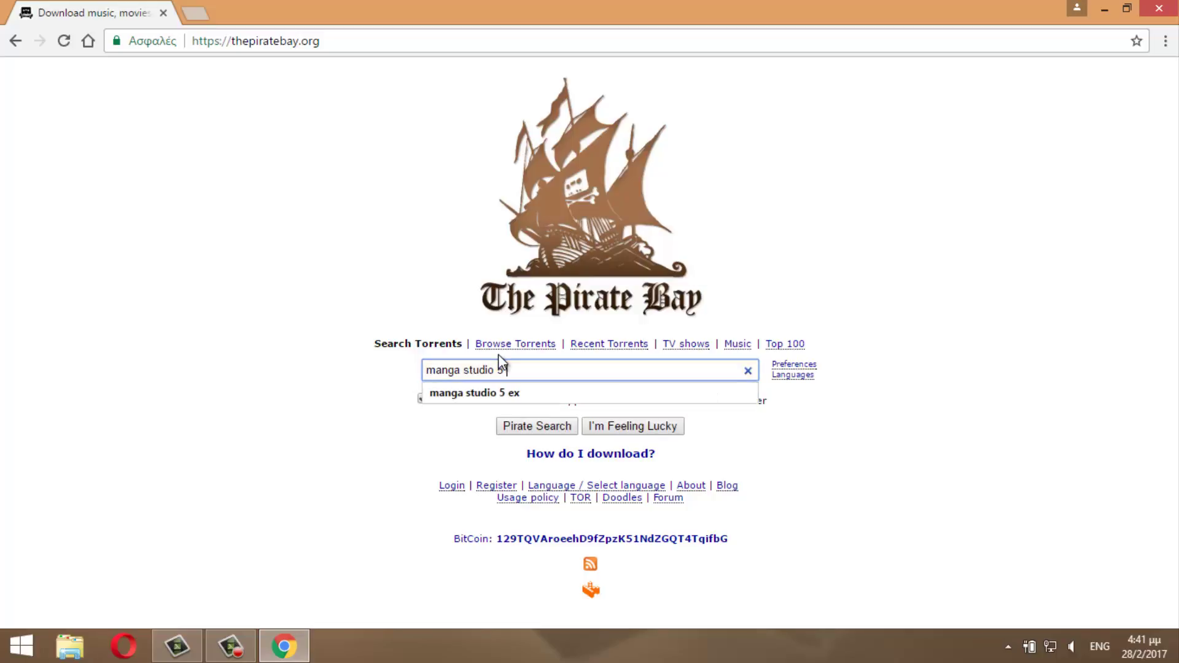
key(Return)
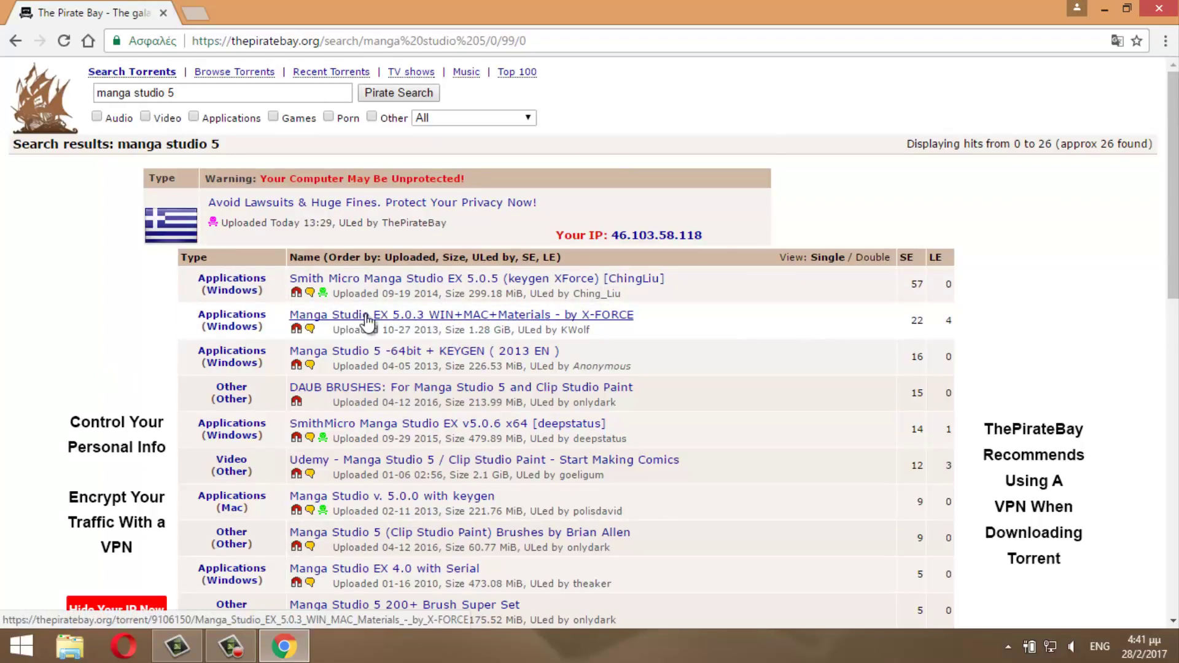
Step: Review the details page of the "Manga Studio EX 5.0.3 WIN+MAC+Materials - by X-FORCE" listing and close the browser
click(452, 318)
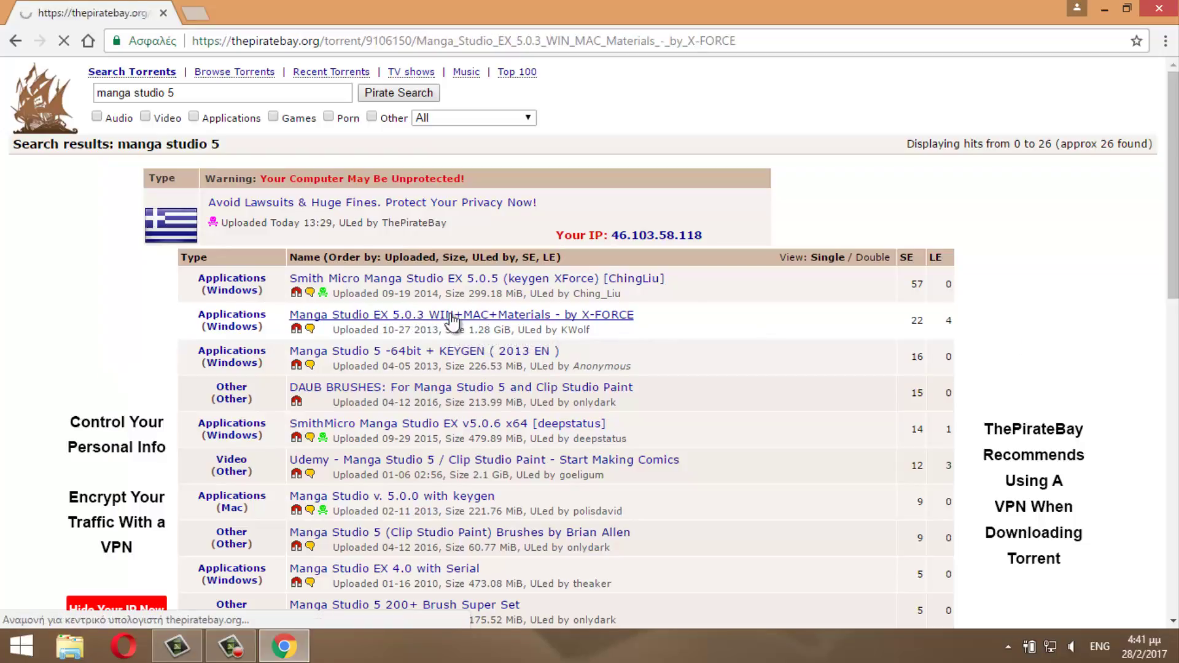
scroll(389, 337, down, 4)
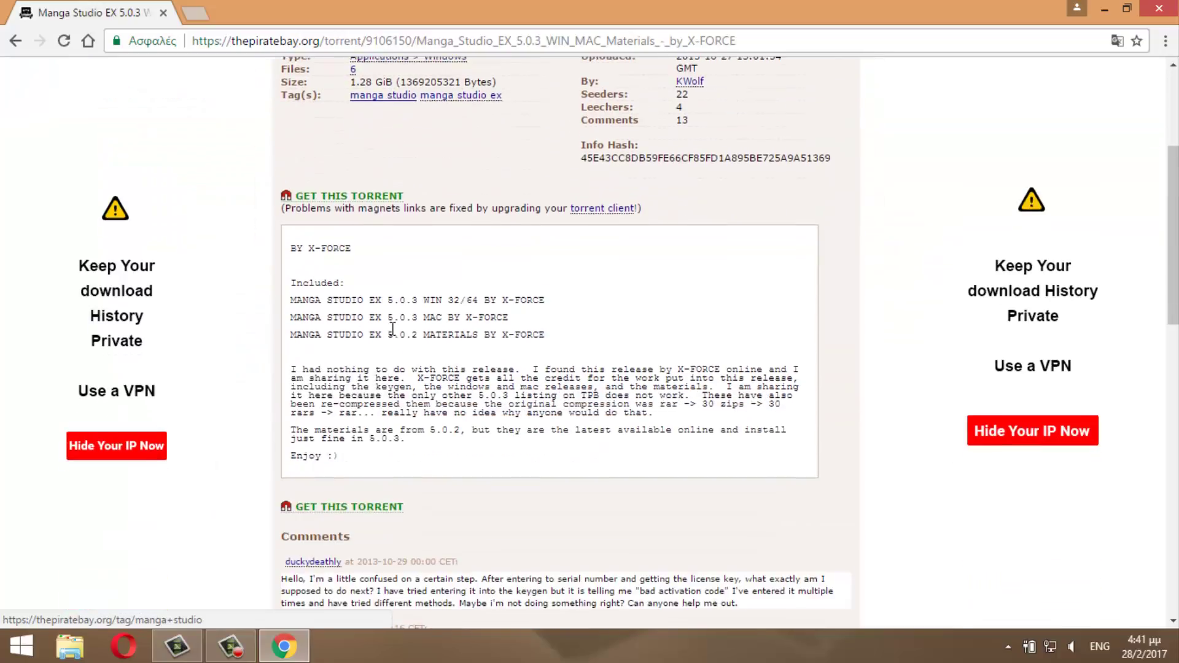
scroll(394, 335, up, 4)
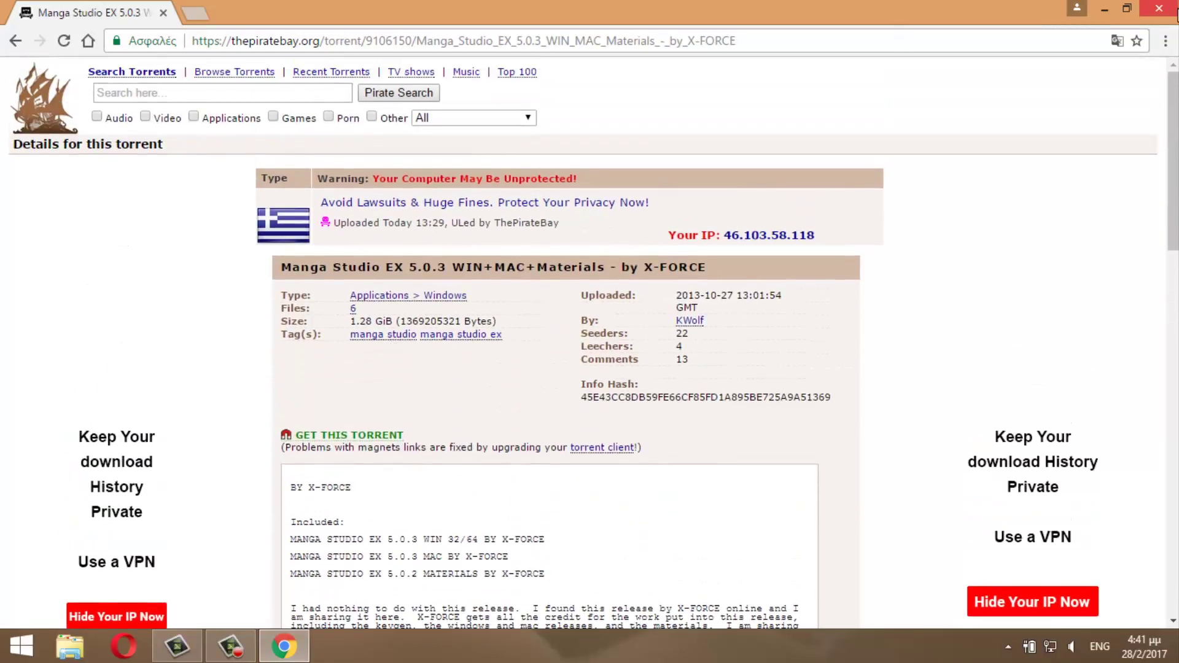
click(1170, 12)
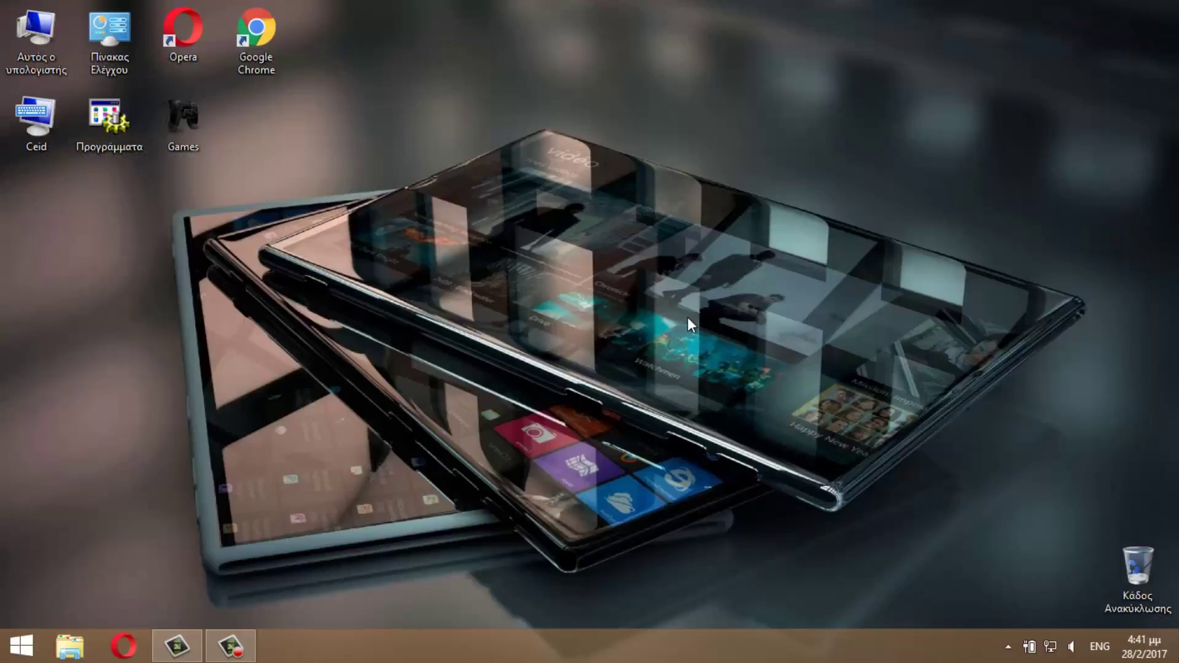
Step: Open the "Manga Studio EX 5.0.3 WIN+MAC+Materials - by X-FORCE" folder in the downloads folder and look over its files
click(67, 647)
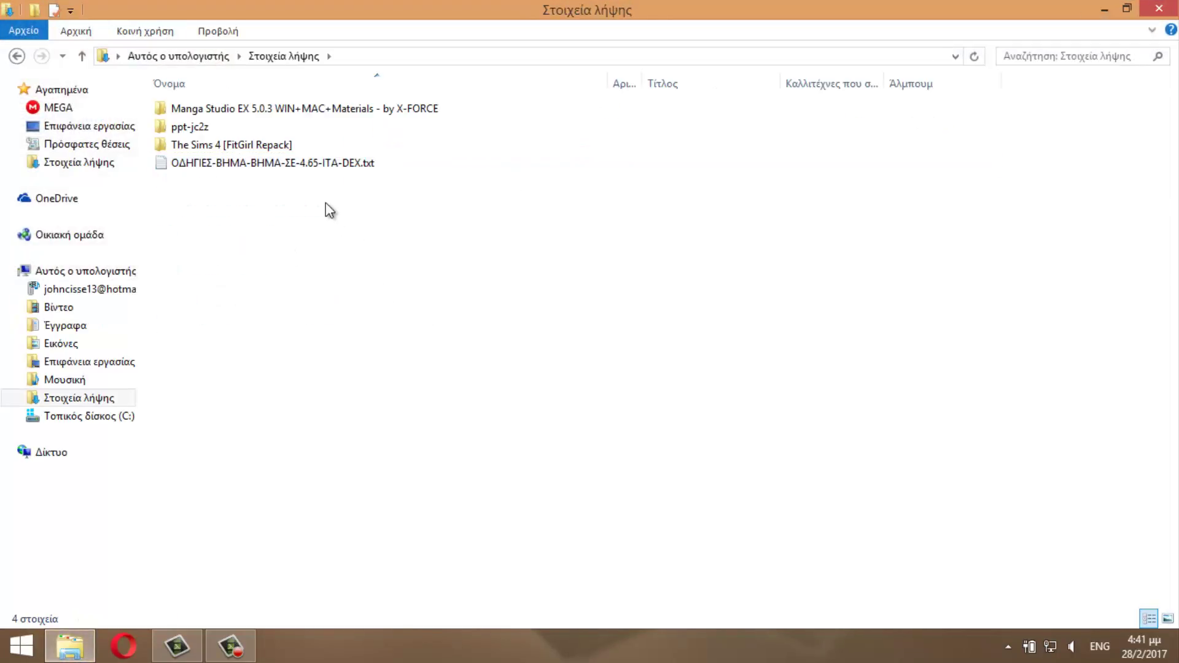
double_click(301, 108)
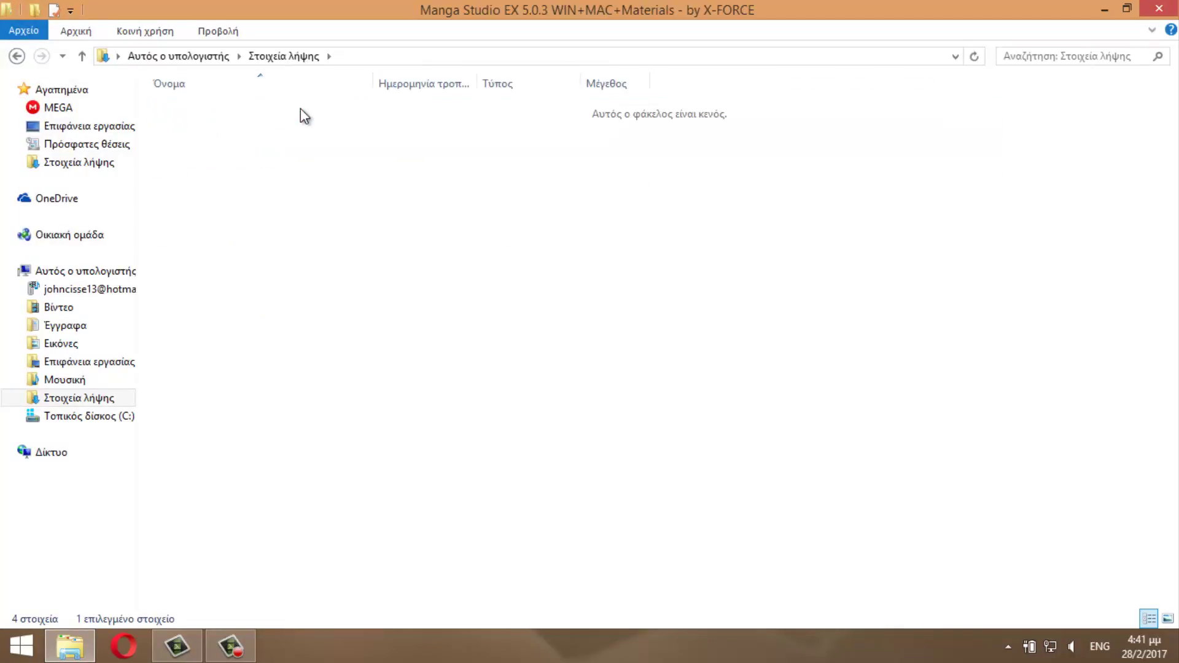
drag(619, 223, 432, 143)
click(648, 247)
drag(648, 247, 485, 142)
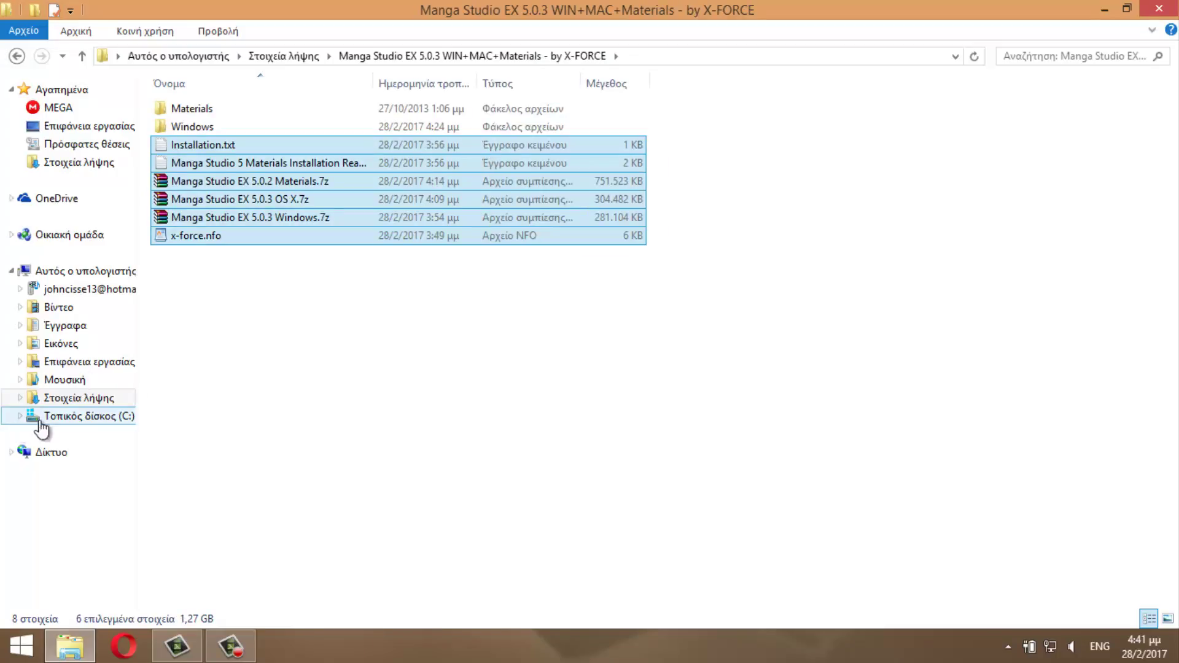
click(208, 371)
Step: Open Installation.txt in a maximized window, then minimize it to keep the instructions at hand
double_click(223, 145)
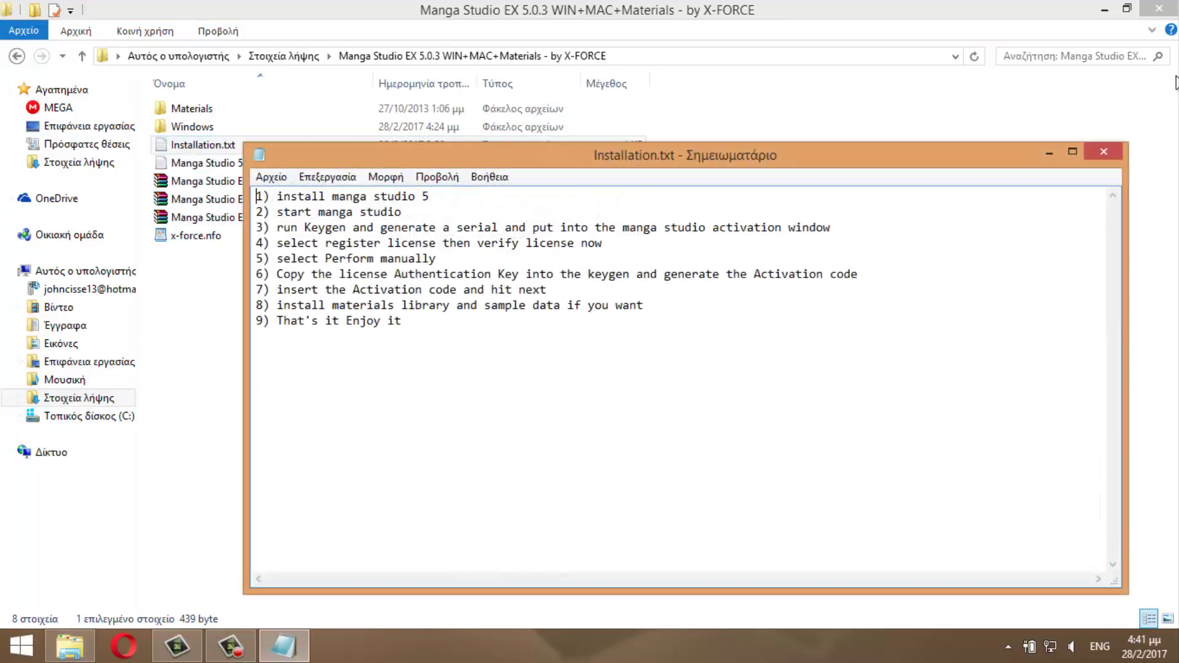
click(1073, 152)
click(1104, 9)
click(350, 303)
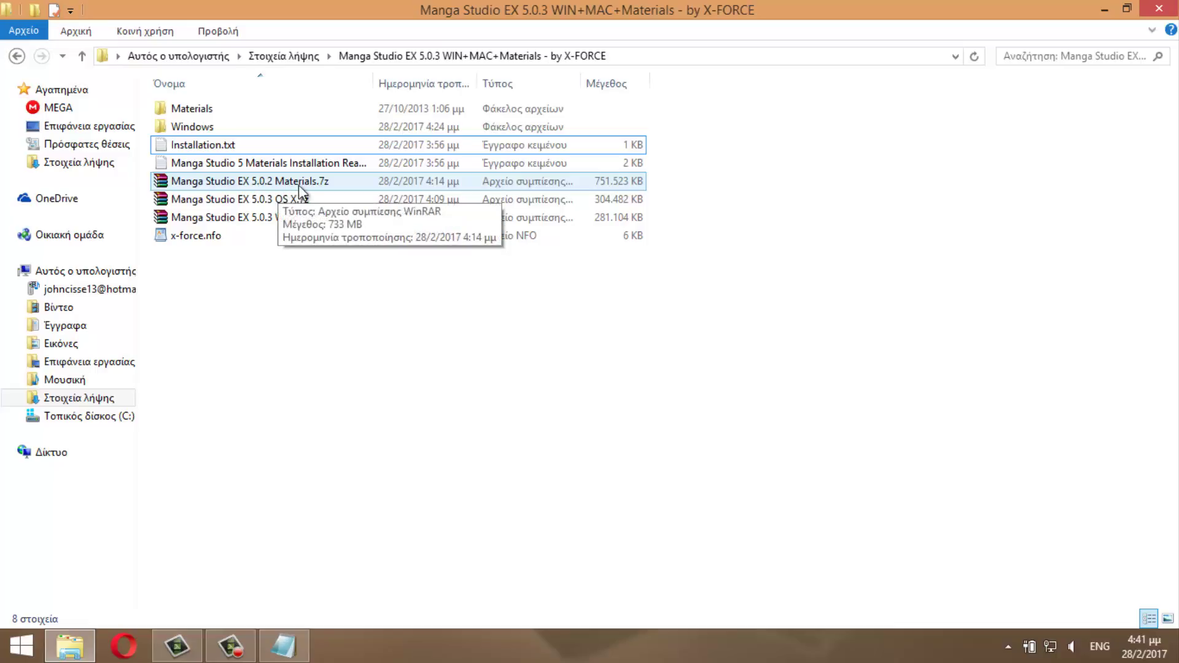
Step: Examine the Materials and Windows archives and the contents of the extracted Materials folder
click(301, 183)
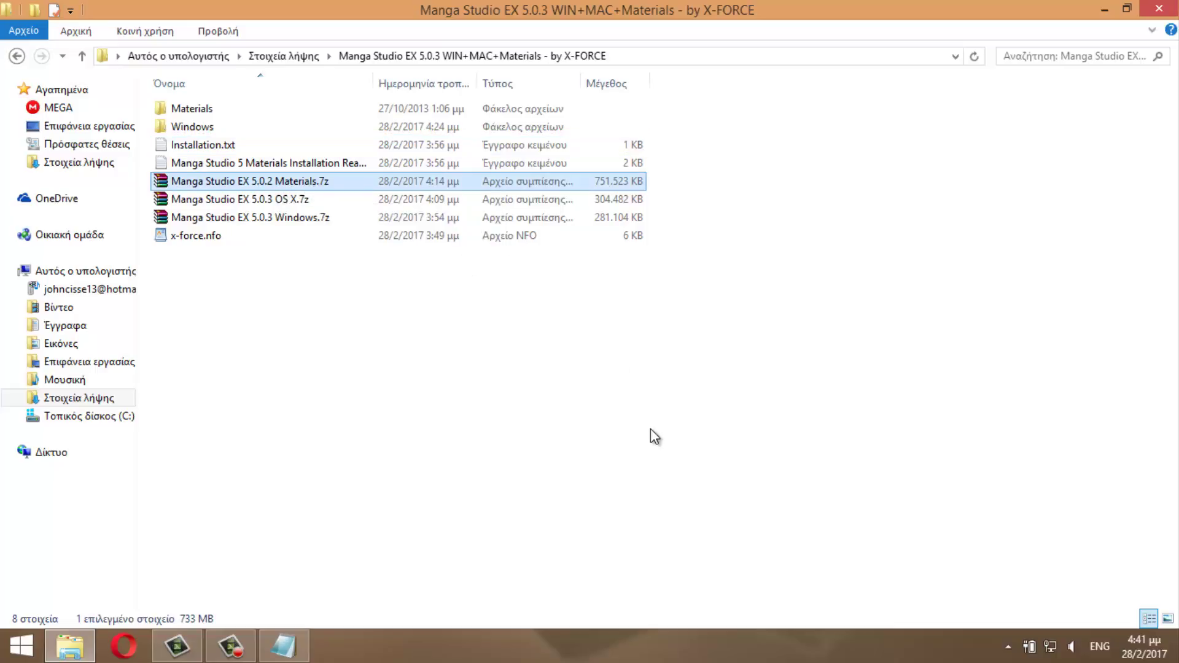
double_click(209, 109)
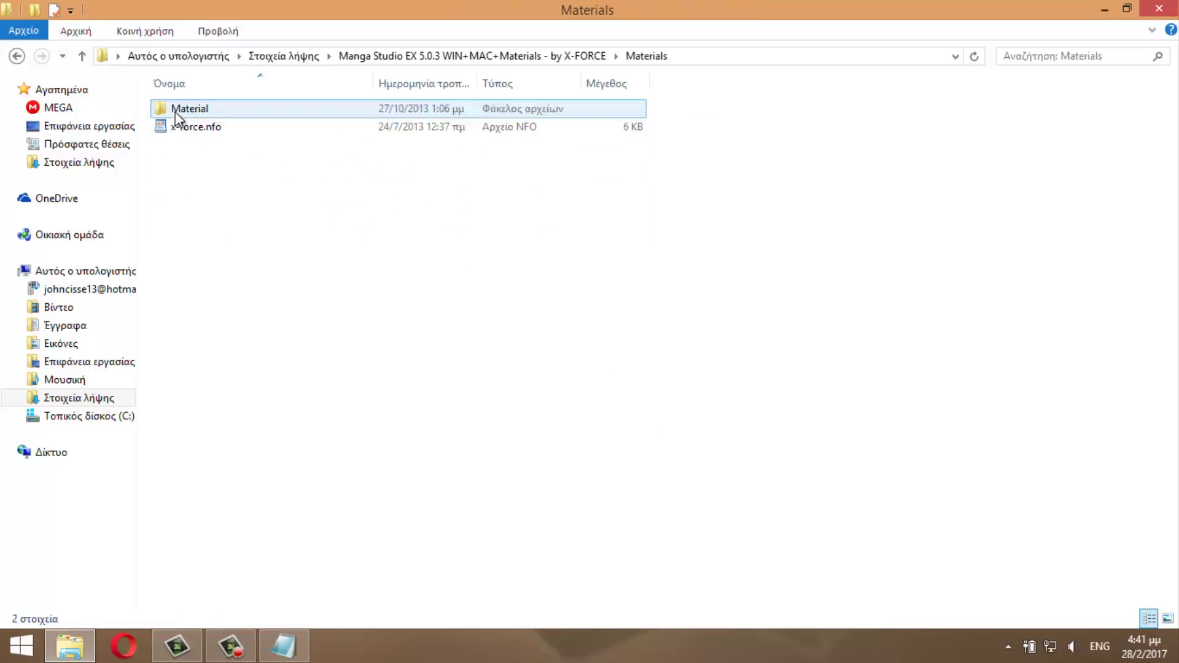
click(17, 56)
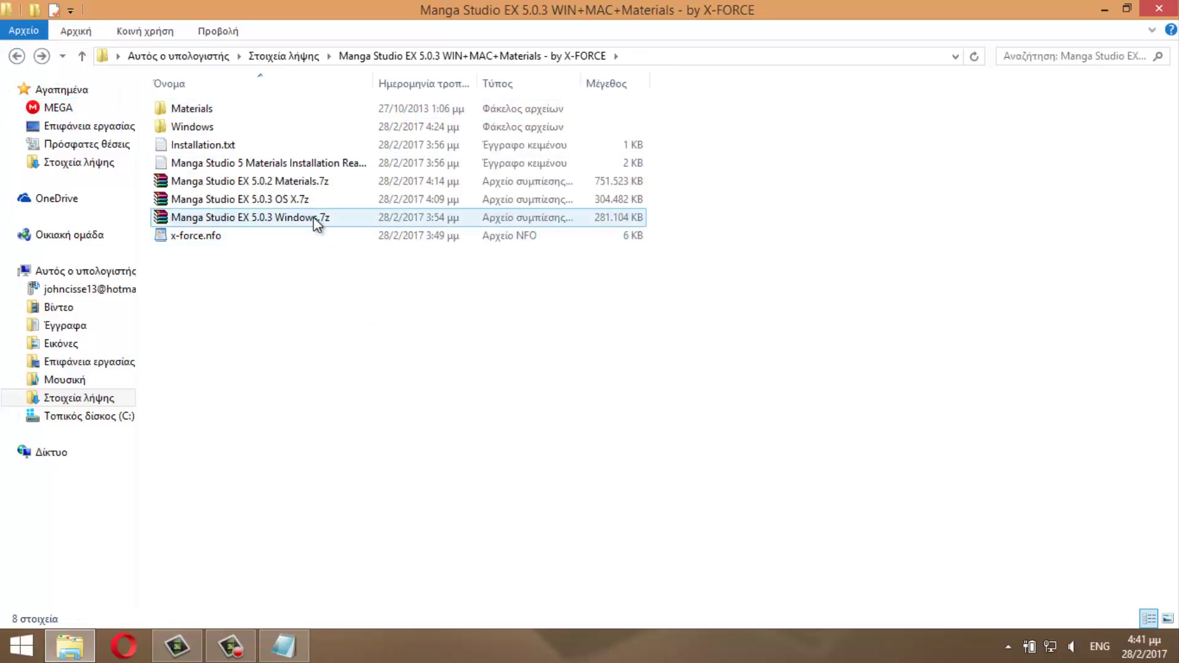
click(313, 216)
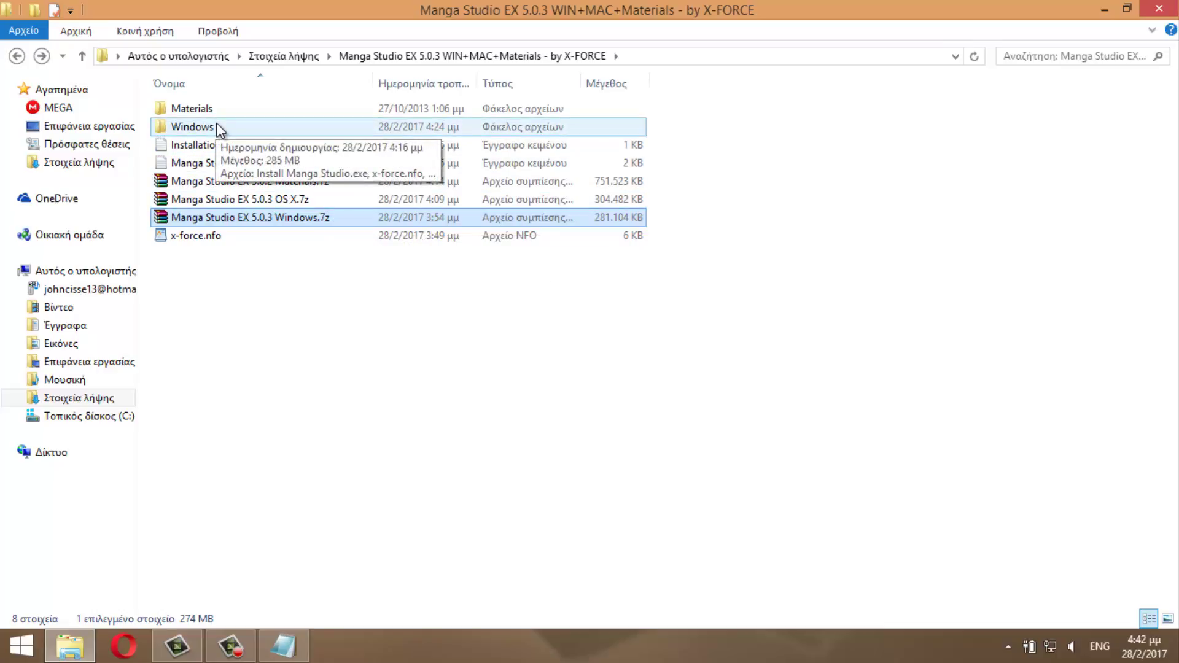
click(260, 183)
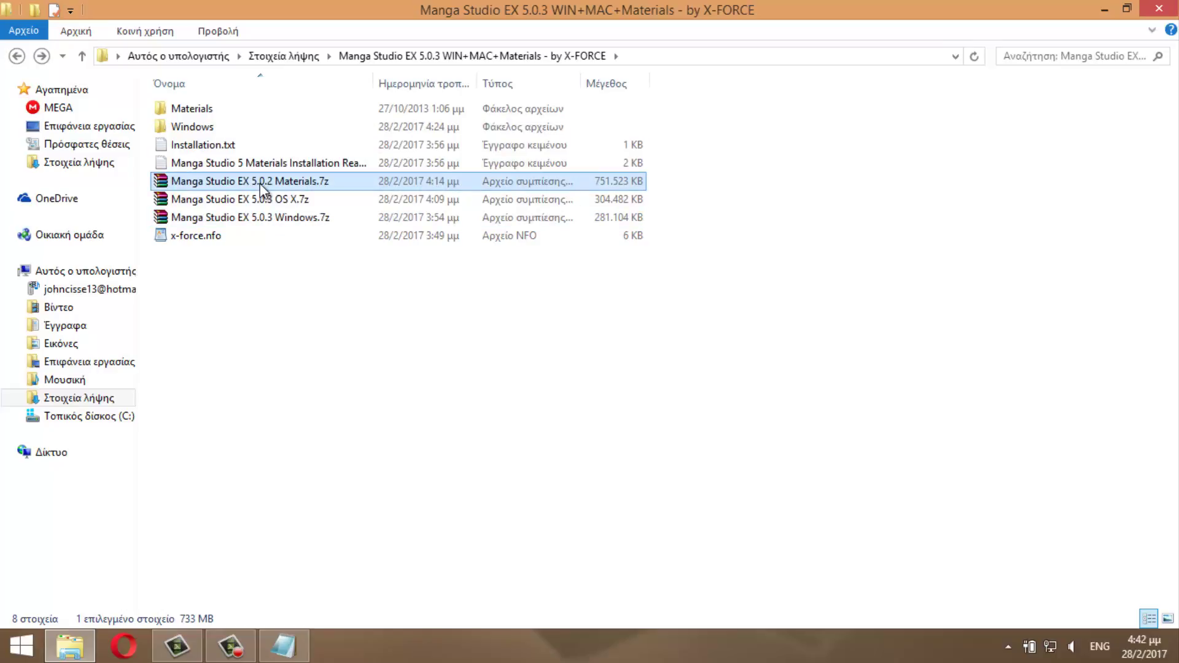
Step: Launch Install Manga Studio.exe from the extracted Windows folder and minimize the folder window
double_click(221, 129)
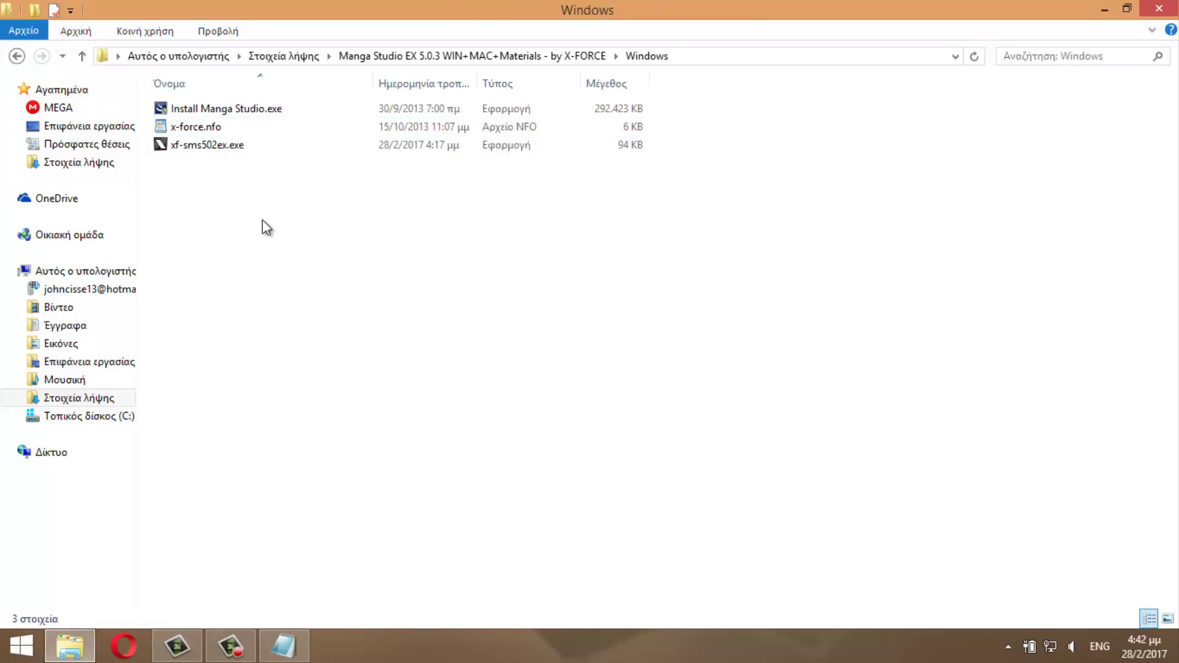
click(252, 110)
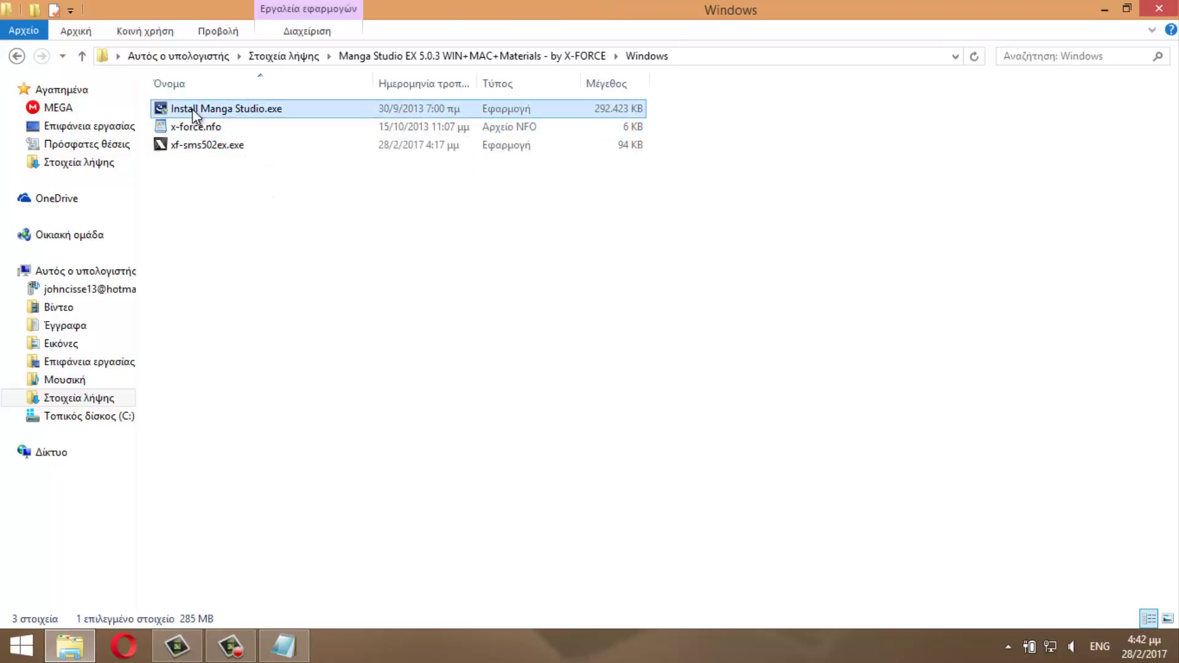
double_click(270, 110)
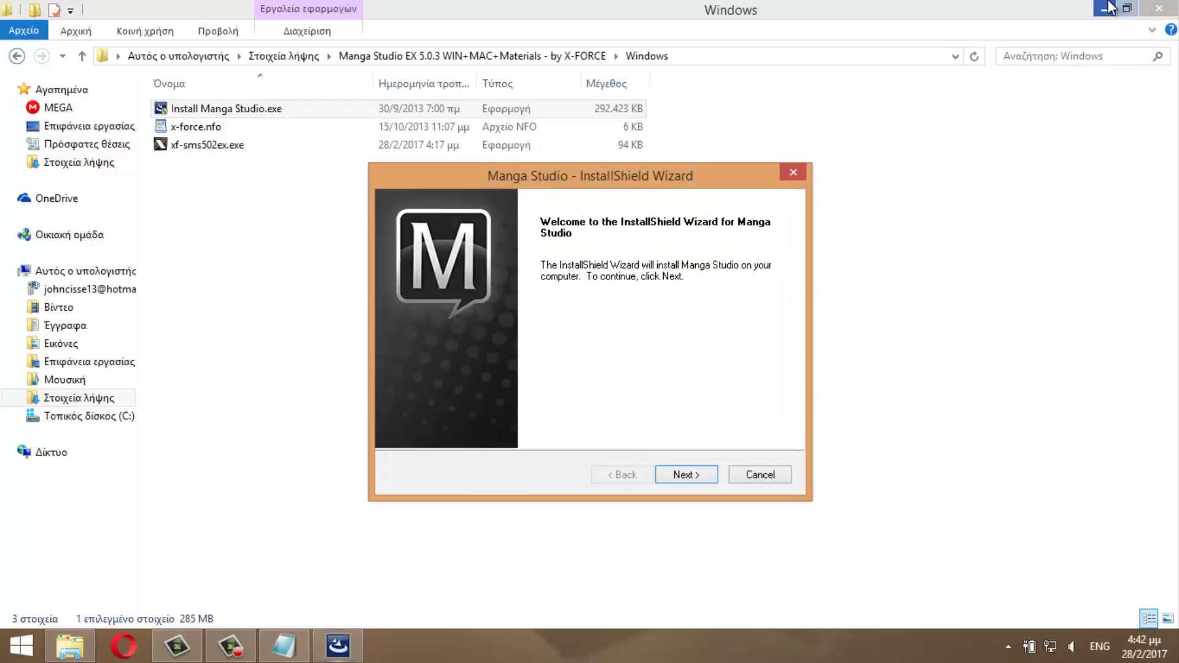
click(1159, 9)
Step: Accept the license agreement, keep the destination C:\Program Files\Smith Micro and start installing Manga Studio
click(688, 473)
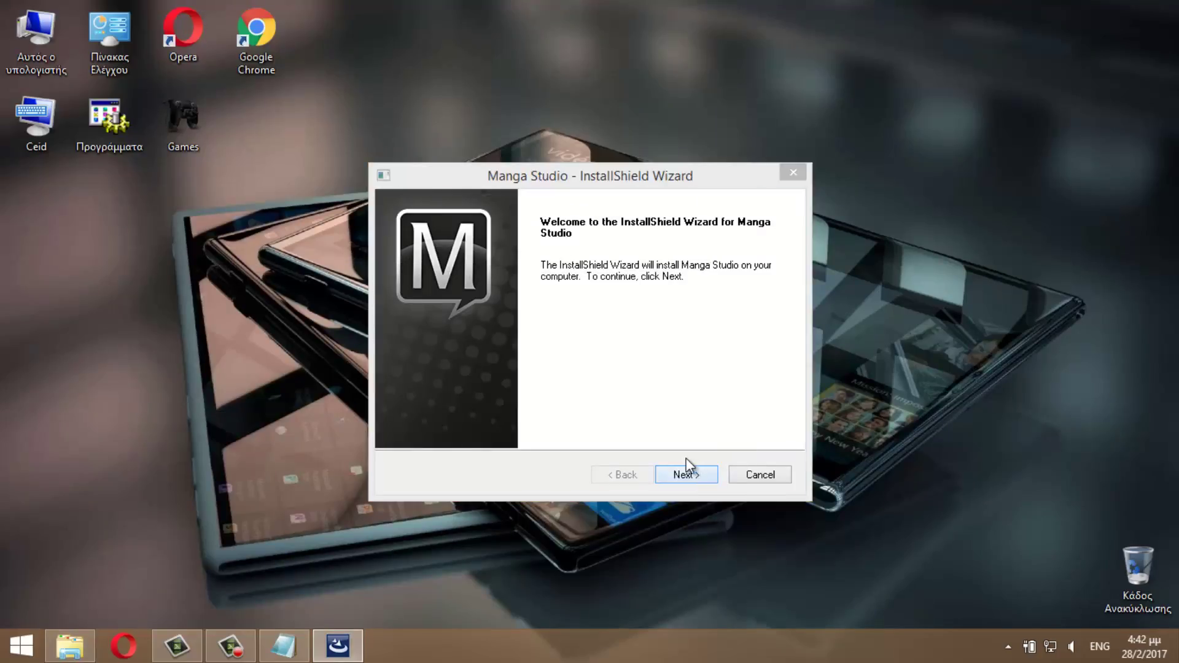
click(518, 409)
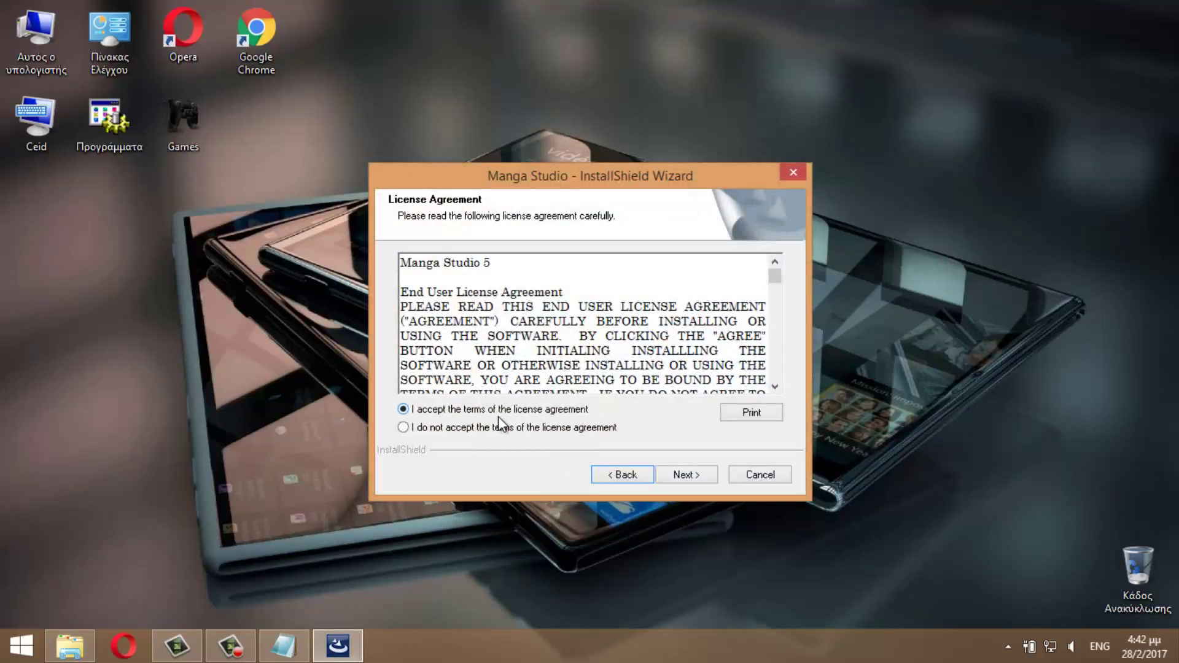
click(676, 476)
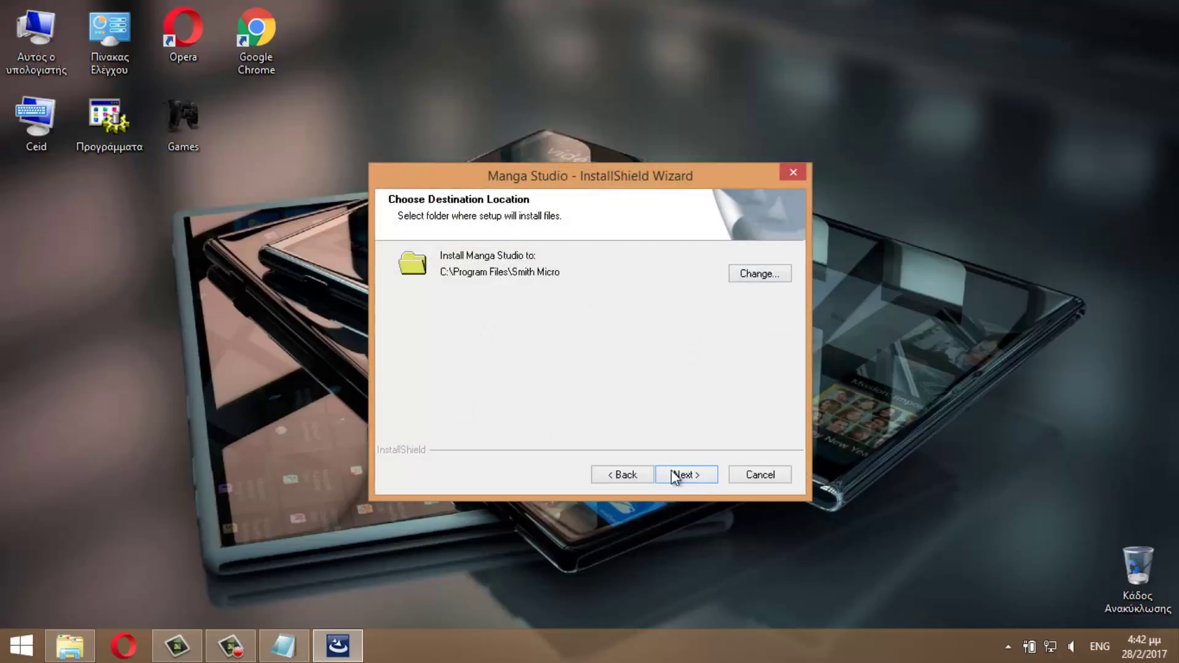
click(703, 471)
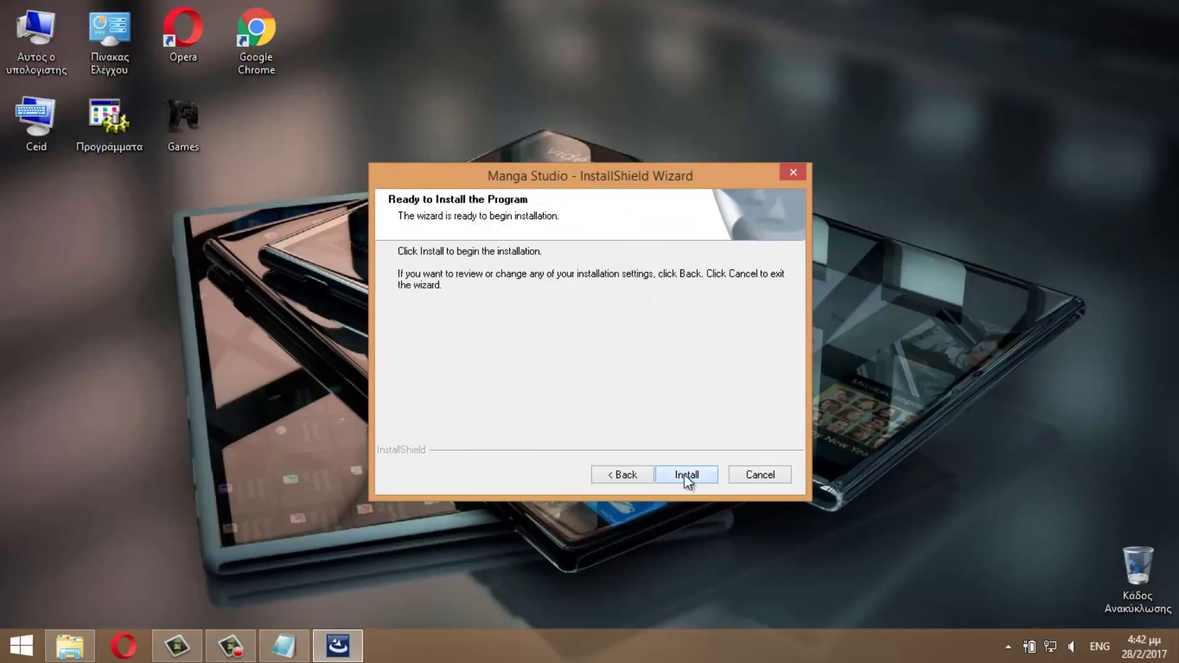
click(688, 476)
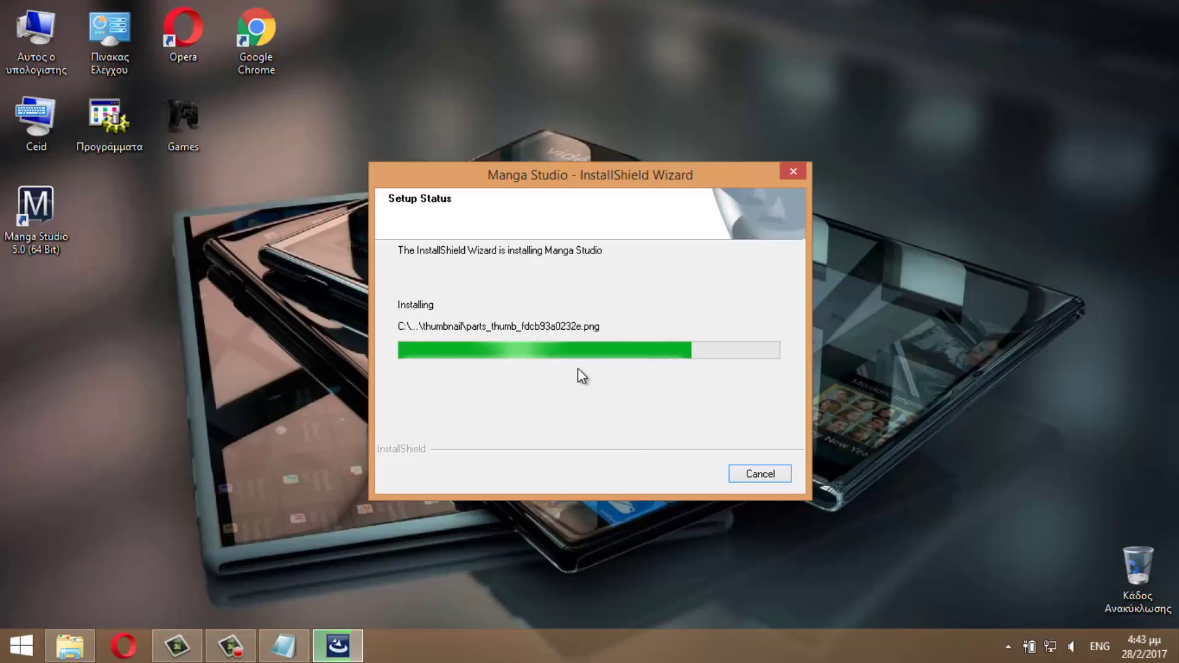
Step: Move the Manga Studio 5.0 (64 Bit) desktop shortcut to the spot beside Games, below Google Chrome
drag(36, 209, 253, 185)
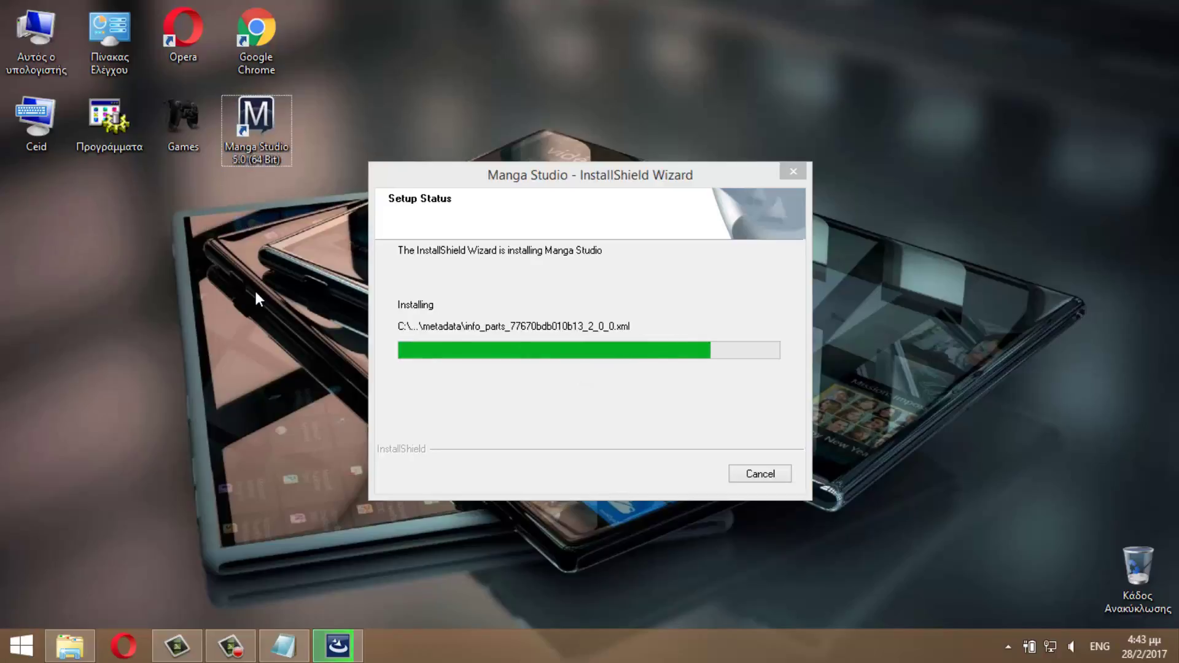
Step: Look over the files in the extracted Windows folder, including xf-sms502ex.exe, and minimize the folder window
click(70, 645)
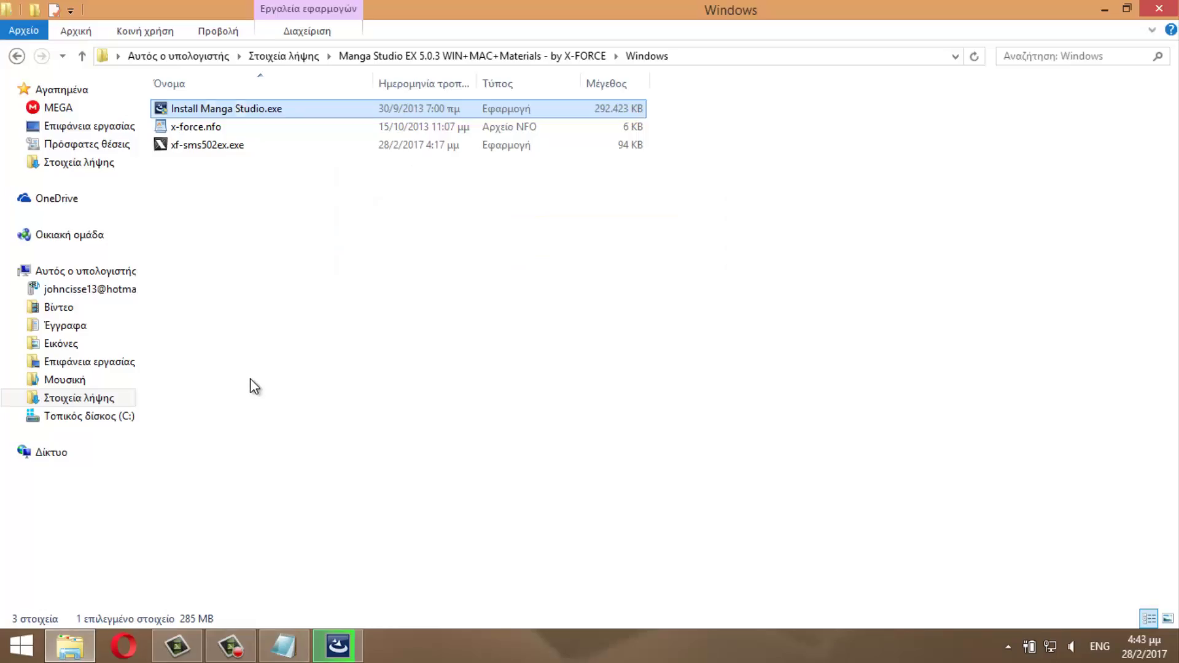
click(250, 380)
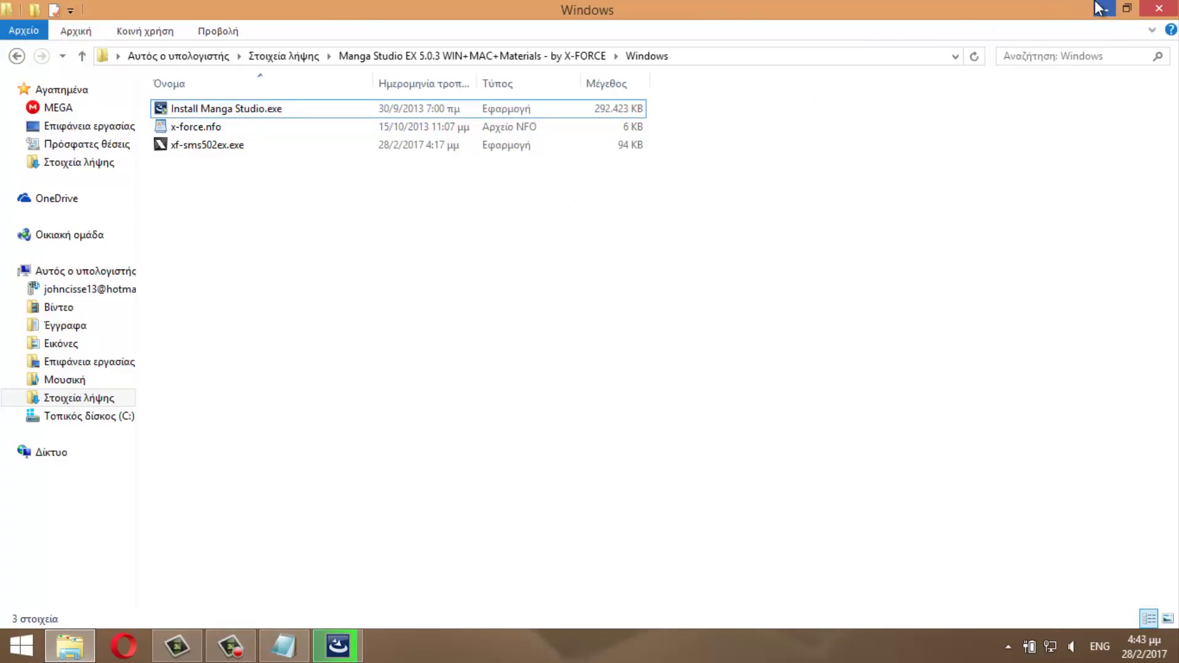
click(17, 56)
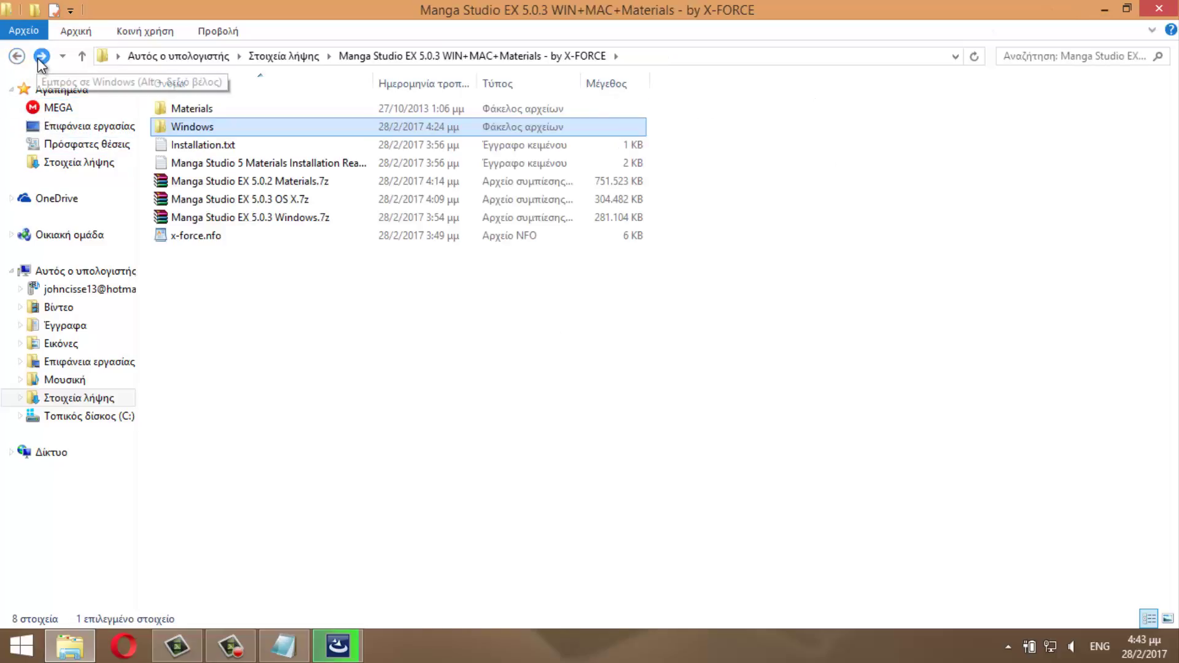
click(41, 56)
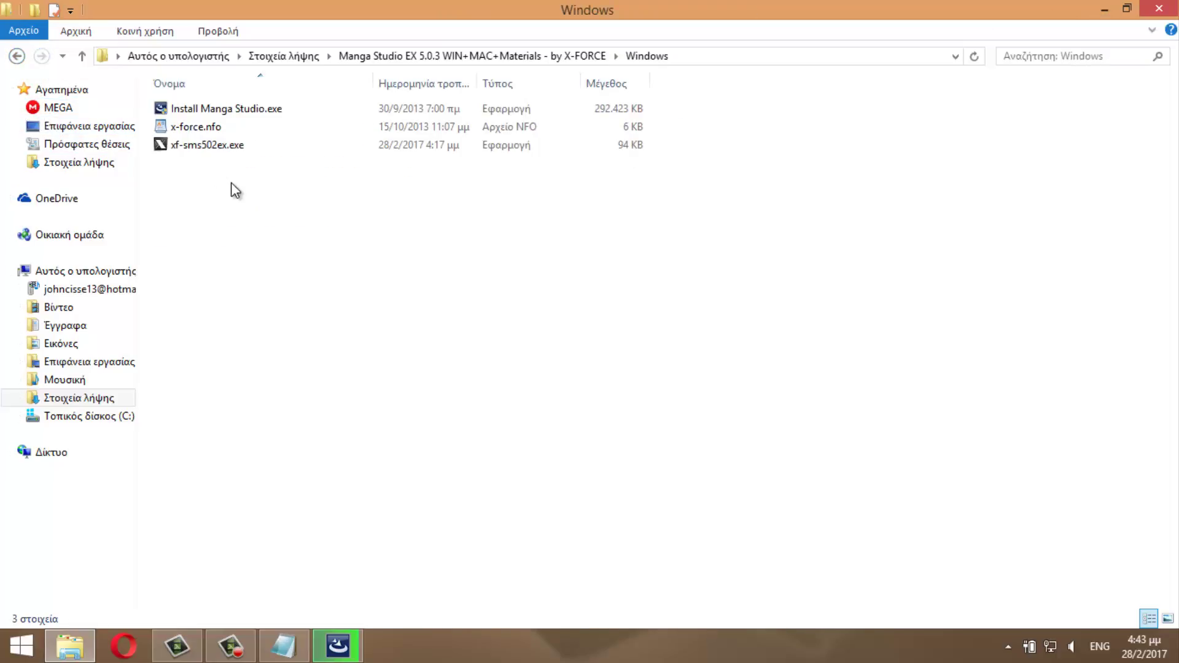
drag(206, 178, 253, 104)
click(332, 296)
click(224, 150)
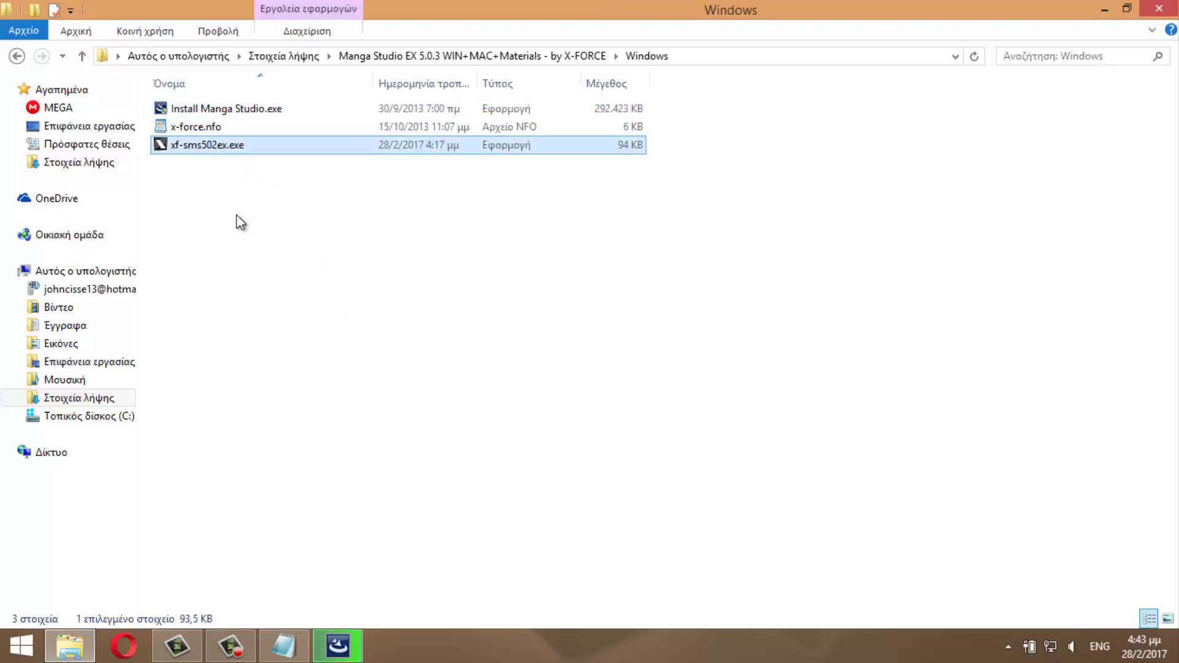
click(259, 259)
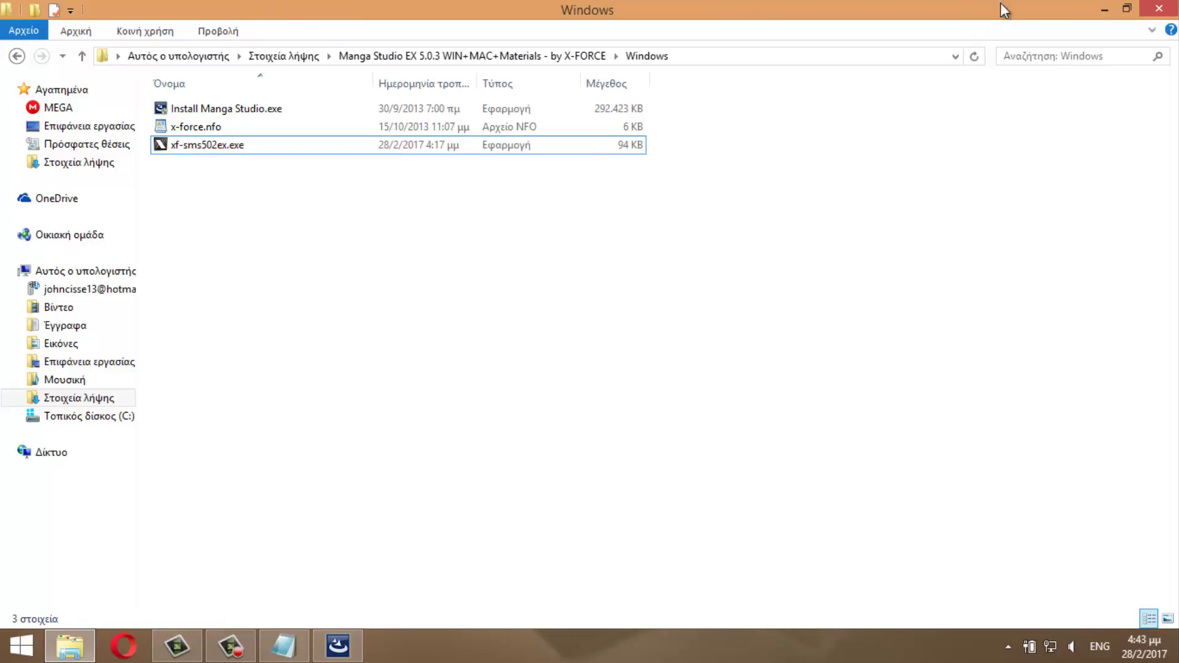
click(1104, 6)
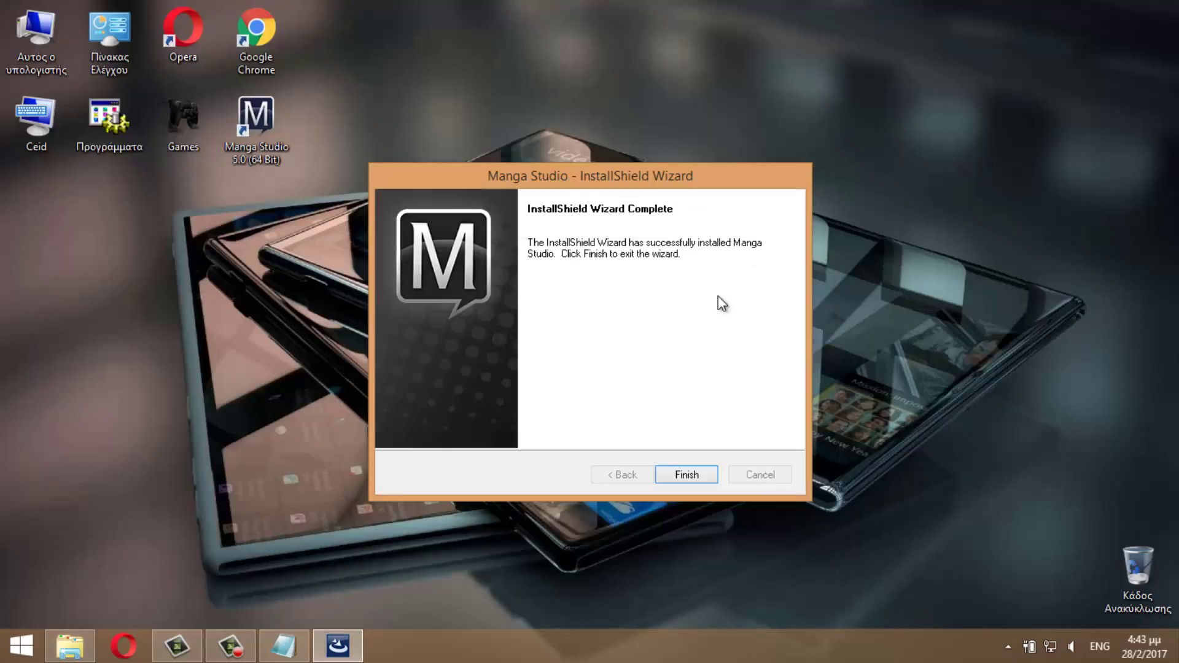
Step: Finish the InstallShield Wizard and launch Manga Studio 5.0 (64 Bit) from the desktop
click(683, 475)
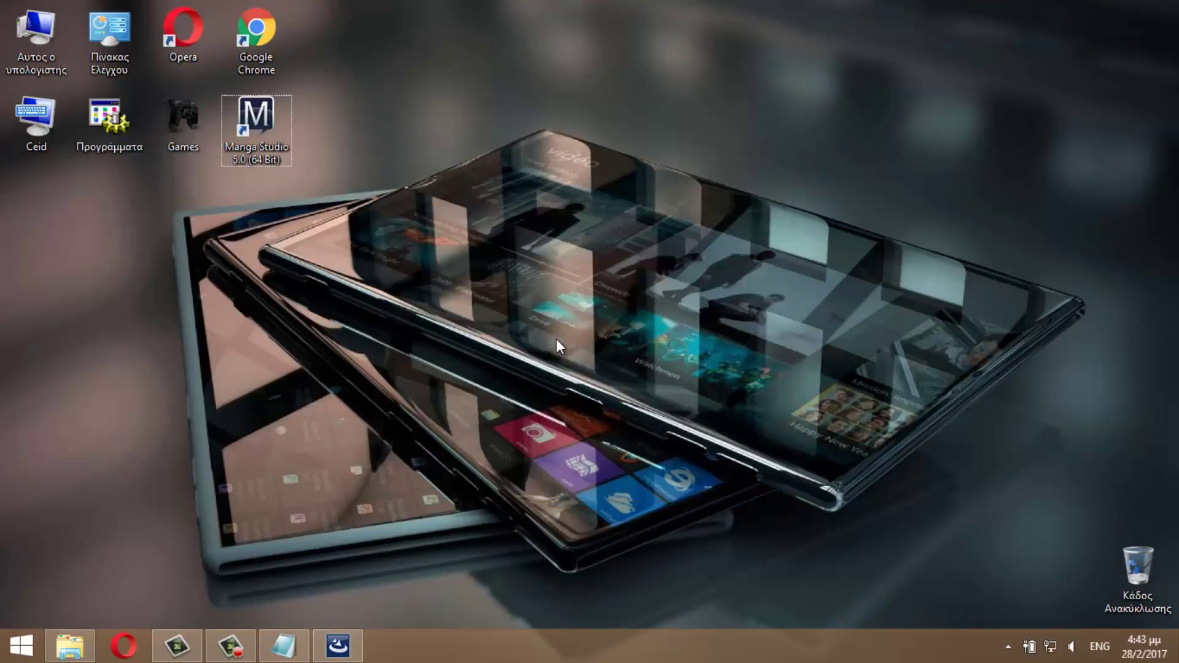
double_click(260, 122)
Step: Bring up Installation.txt and highlight its first two instructions, on installing and starting Manga Studio
click(284, 647)
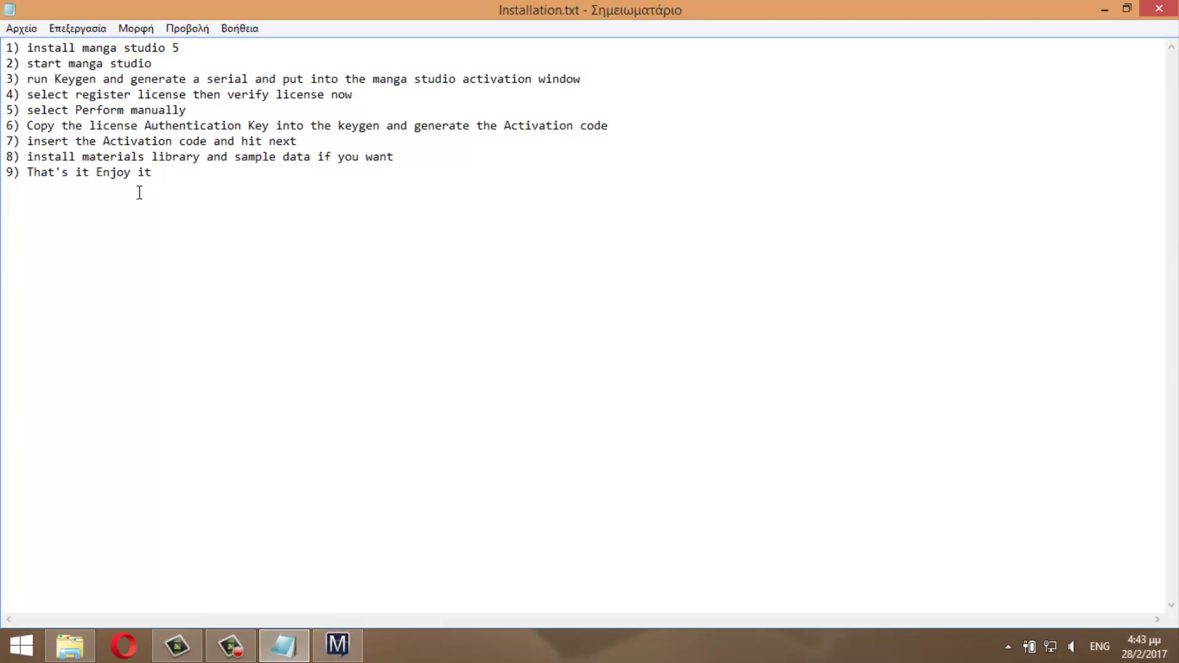
drag(186, 51, 6, 49)
drag(151, 63, 6, 62)
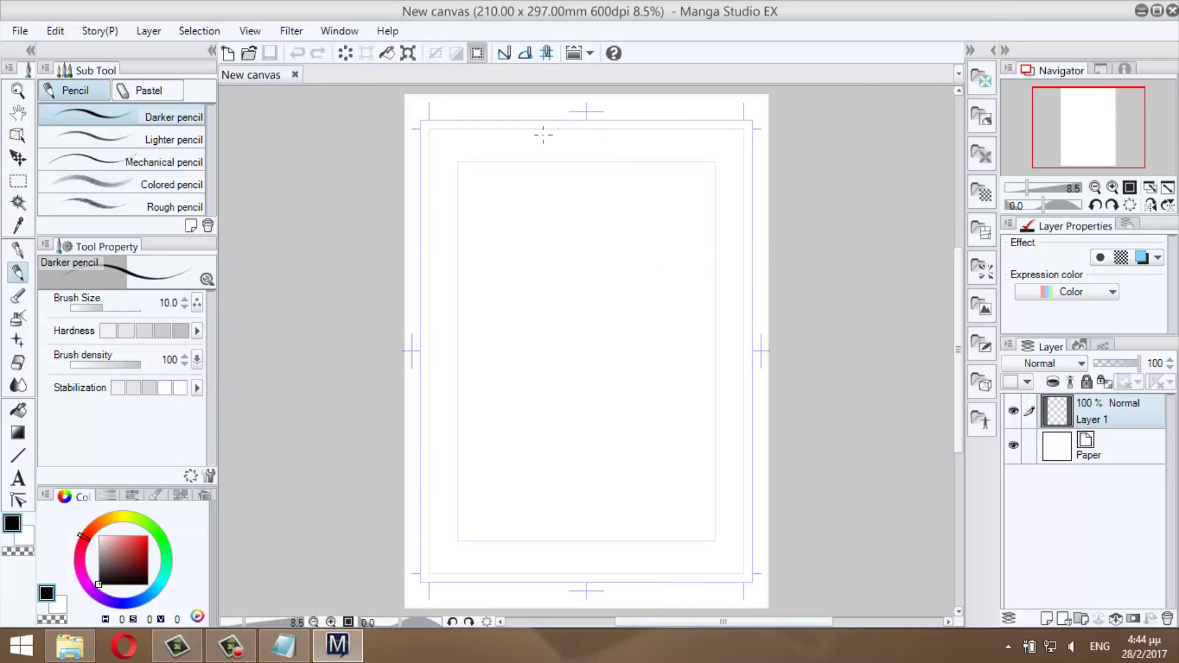
Step: Open the license registration dialog of Manga Studio and move it higher on the desktop
click(340, 31)
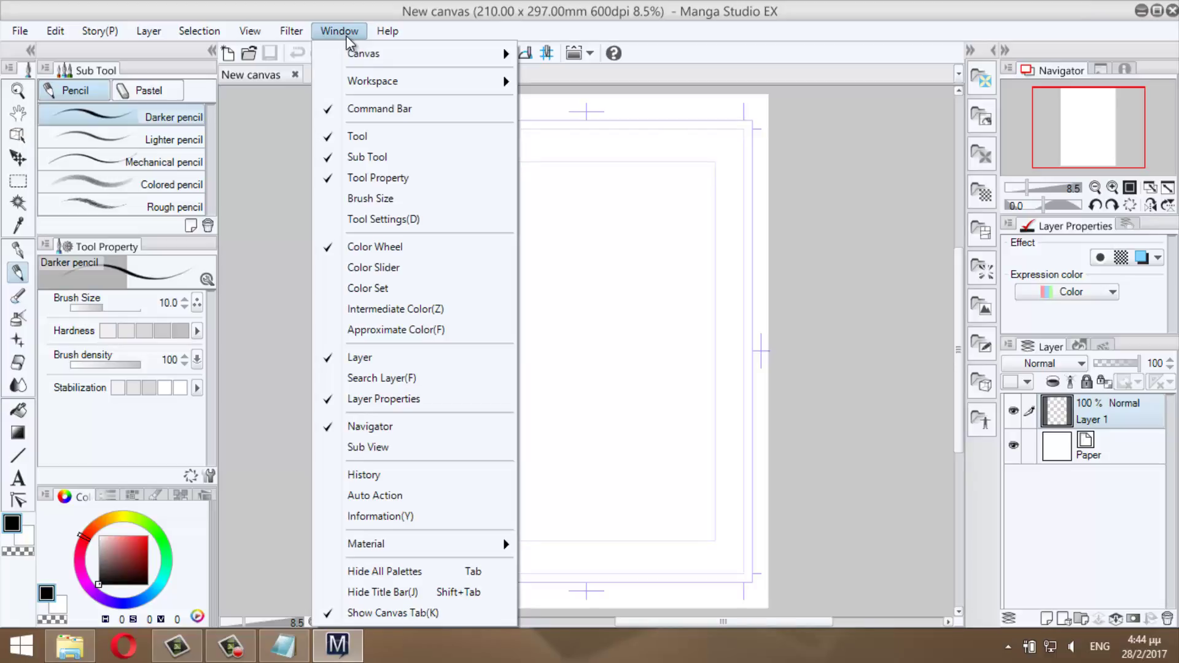
mouse_move(382, 34)
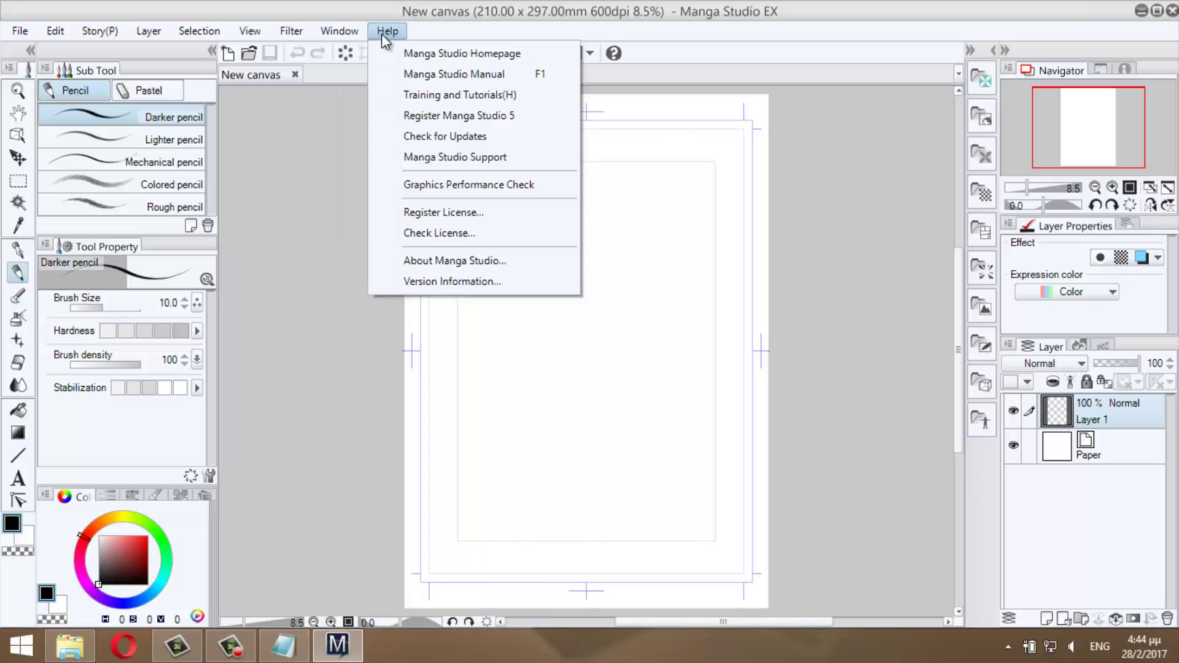
click(447, 212)
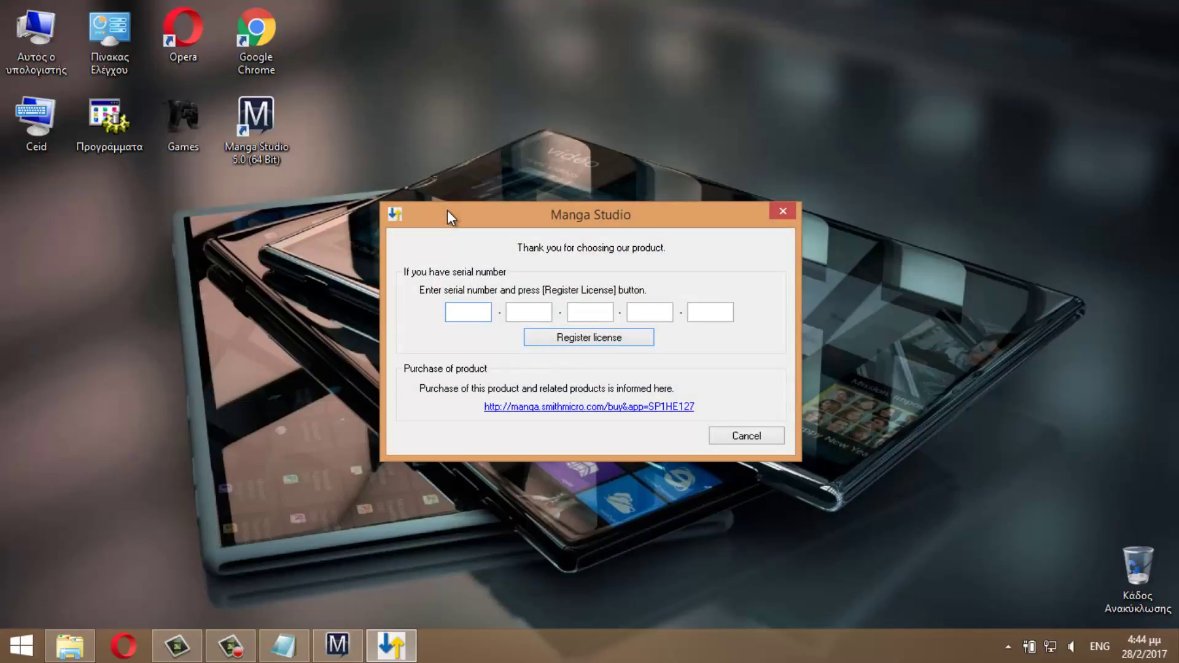
drag(473, 216, 471, 119)
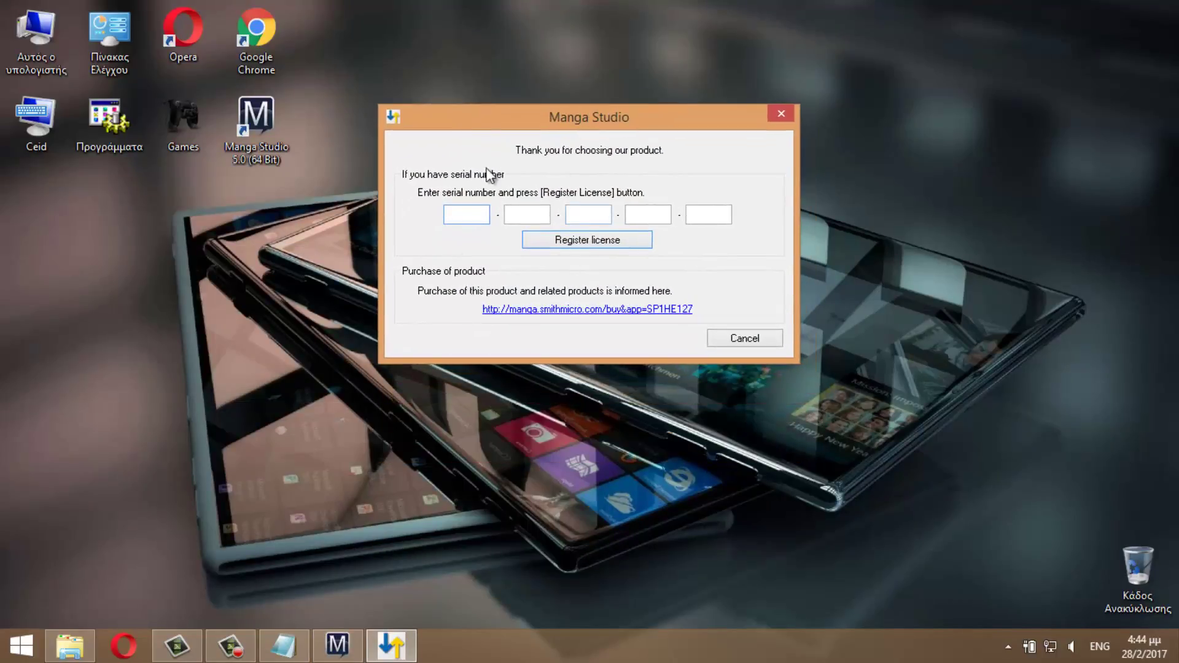
Step: Run xf-sms502ex.exe from the Windows folder, generate a serial, and arrange its window above the registration dialog's serial fields
click(87, 654)
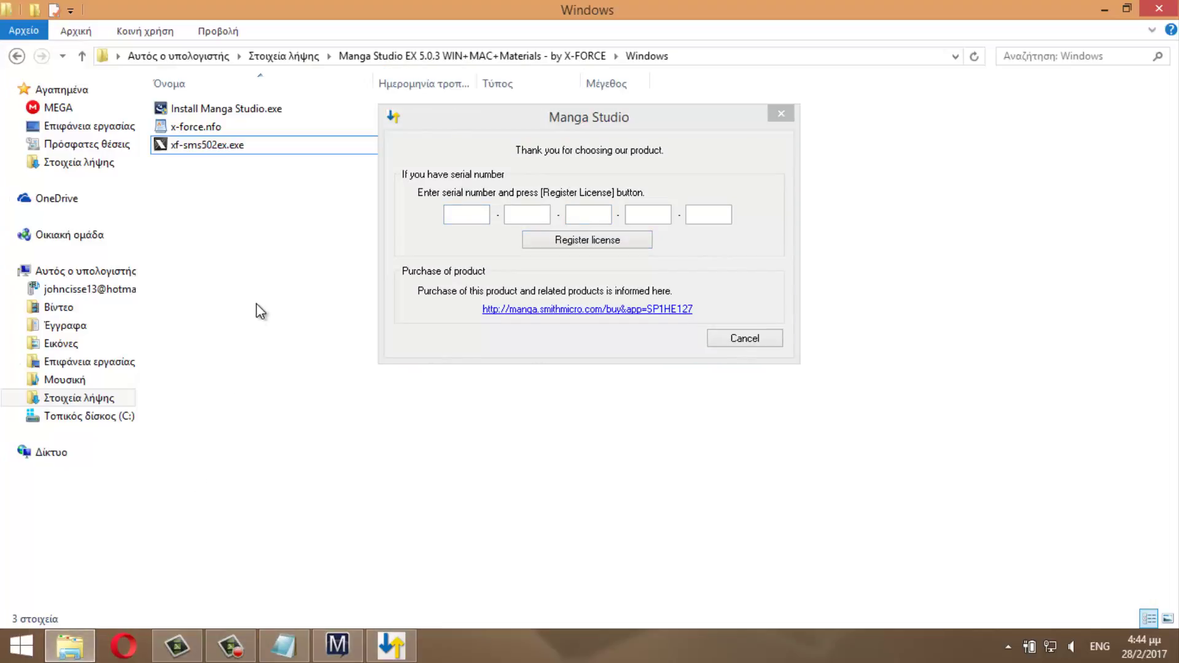
drag(590, 115, 599, 275)
click(237, 151)
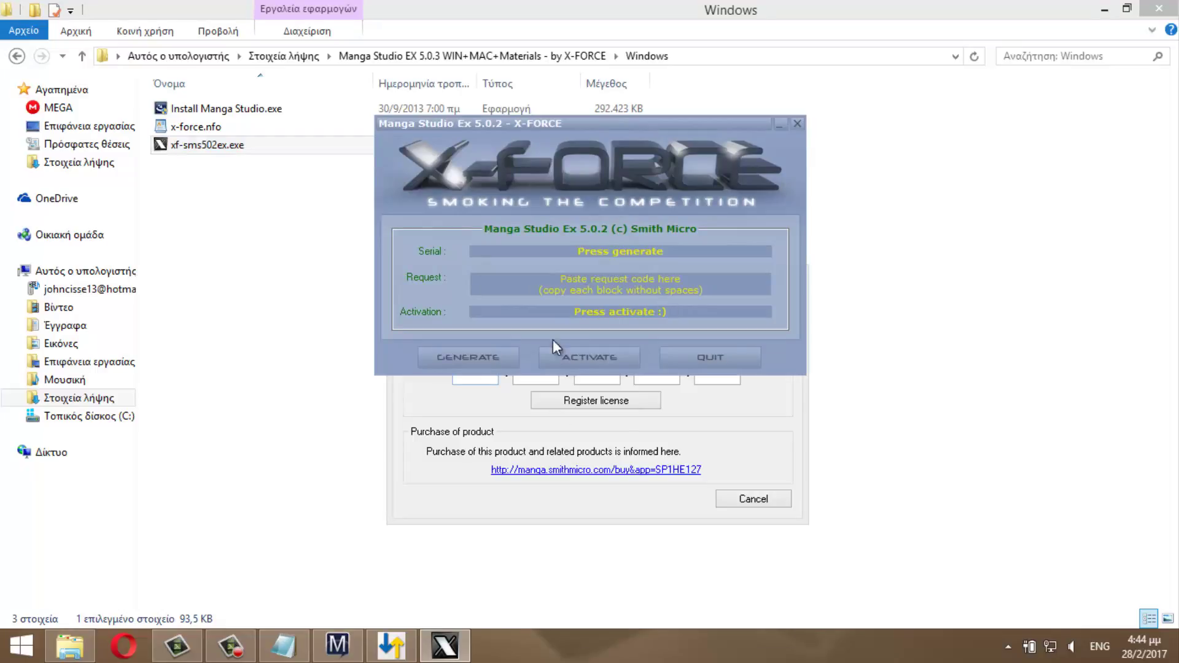
drag(606, 141, 604, 179)
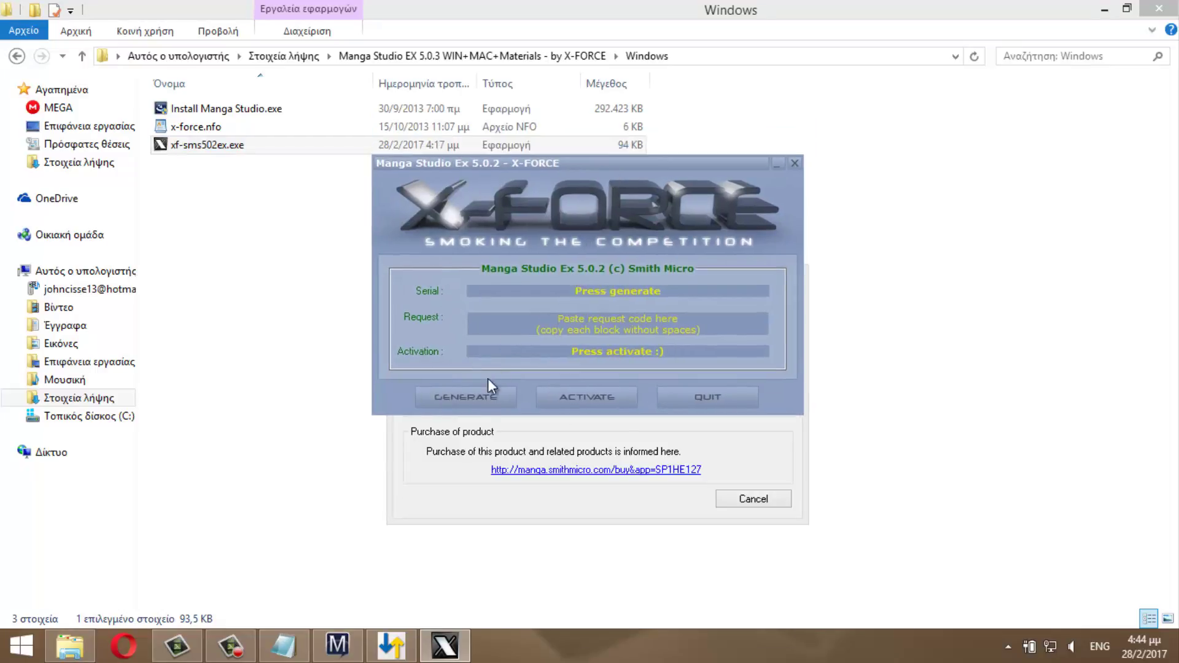
click(470, 398)
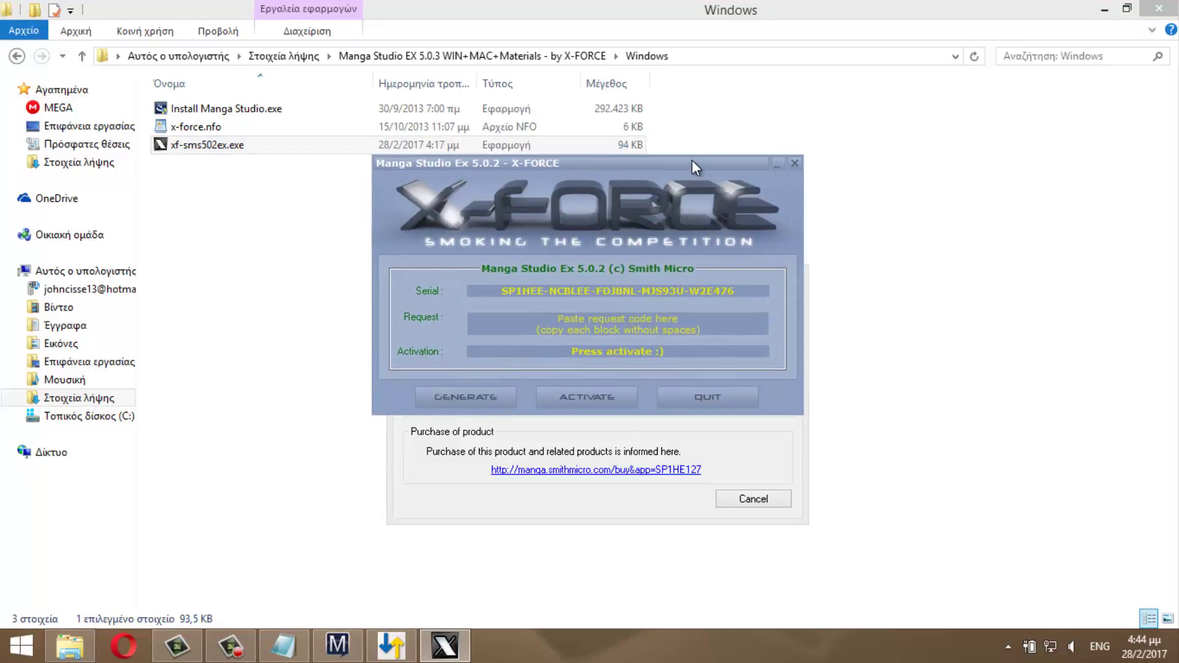
drag(692, 161, 730, 35)
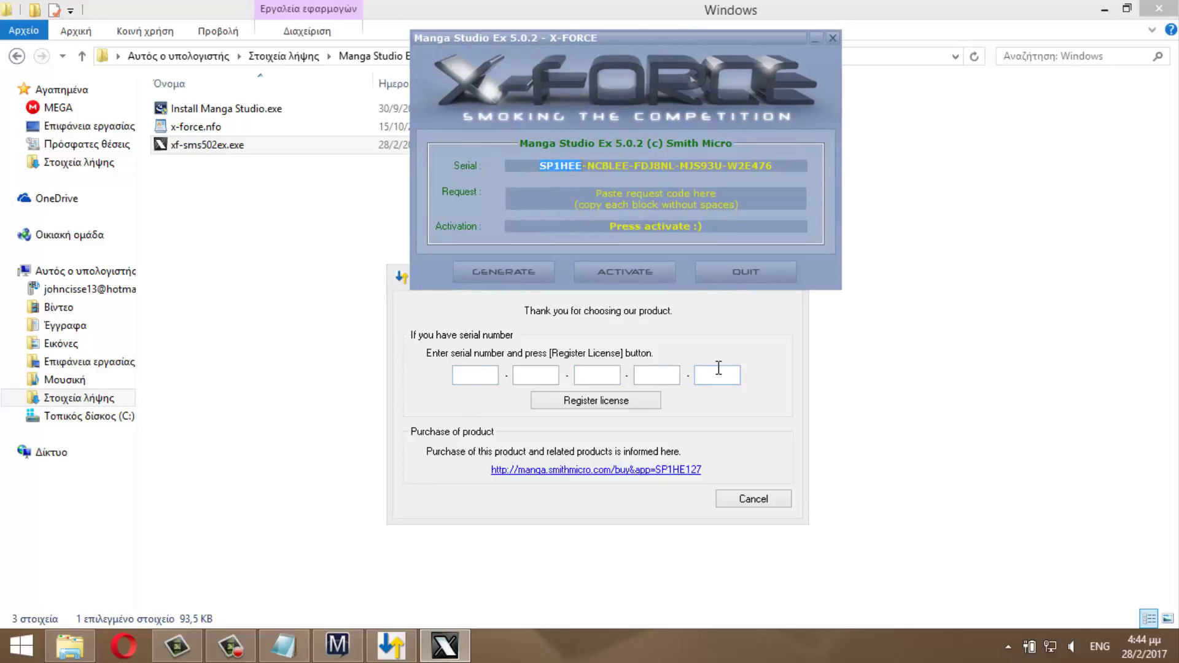
Step: Copy the first two blocks of the generated serial into the first two serial number fields of the registration dialog
click(486, 375)
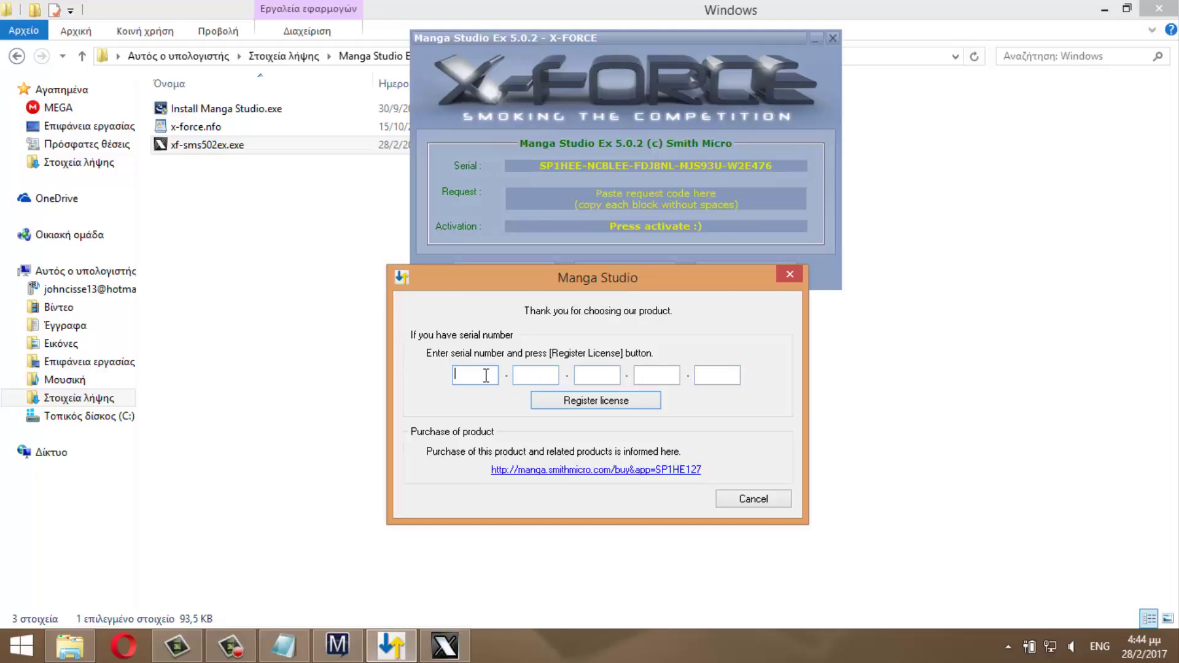
key(ctrl+v)
click(591, 165)
drag(591, 165, 627, 165)
key(ctrl+c)
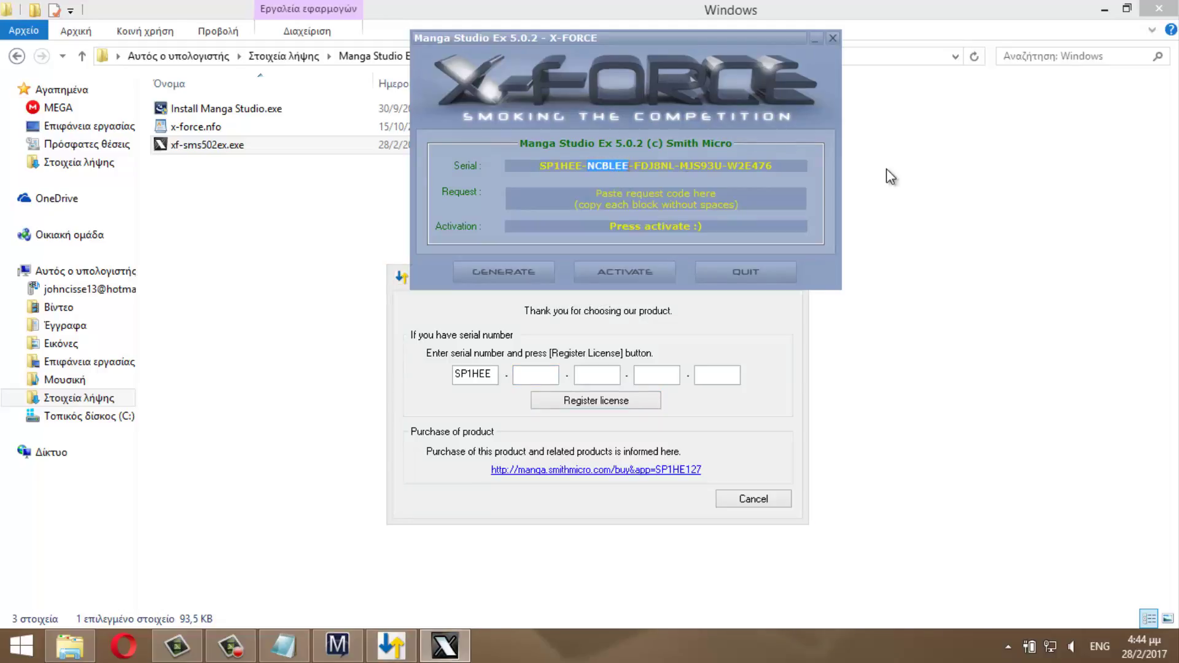
click(548, 374)
key(ctrl+v)
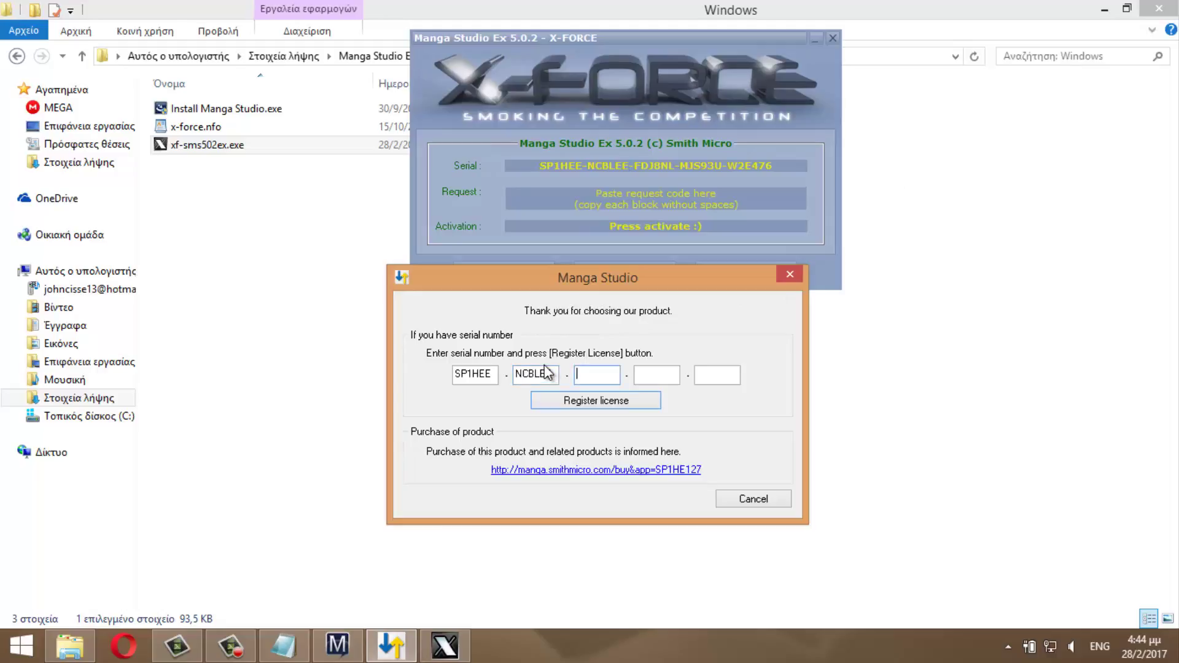
Step: Copy the third and fourth blocks of the generated serial into the matching serial number fields
drag(634, 165, 674, 171)
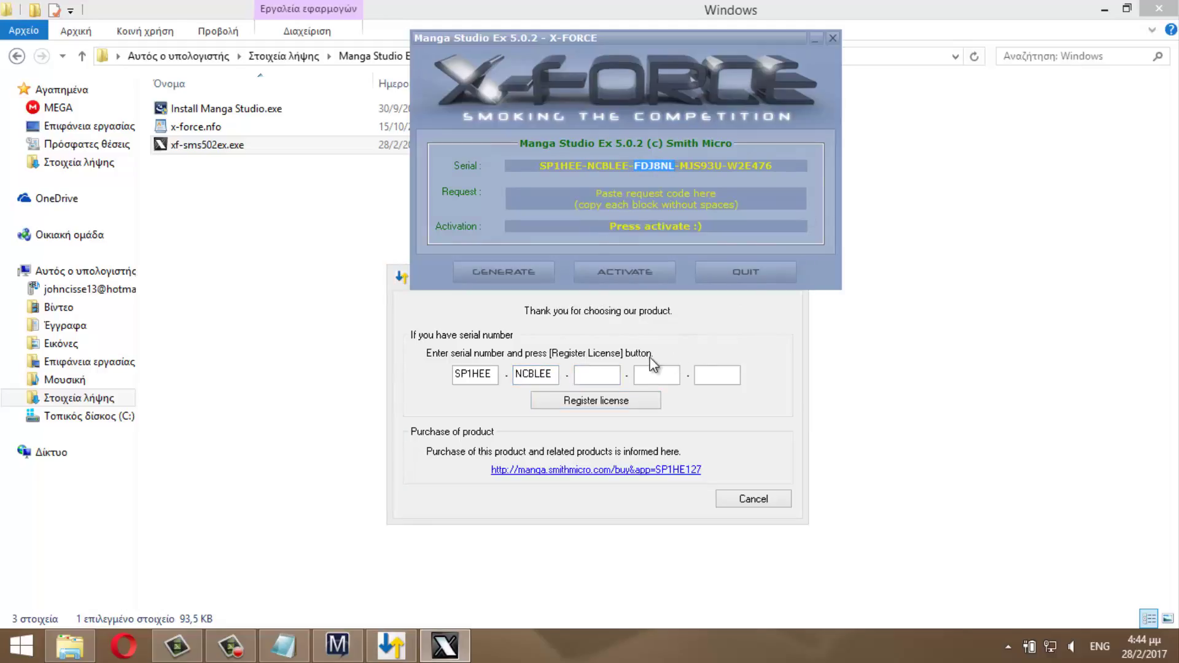
click(604, 371)
key(ctrl+v)
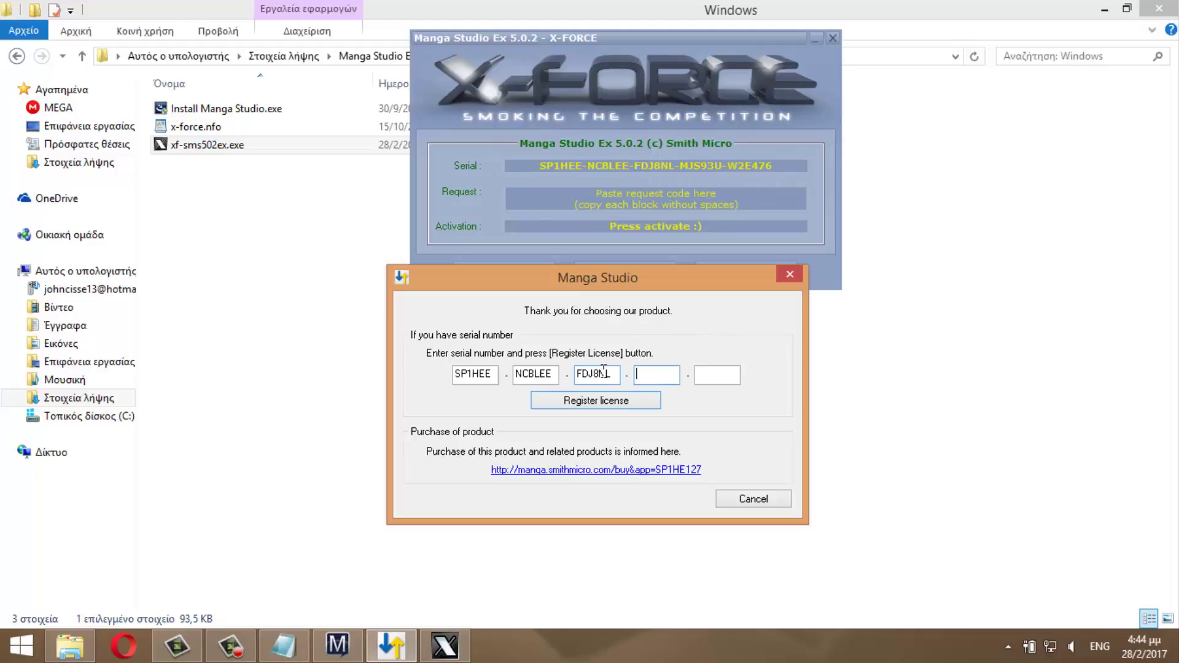
double_click(699, 166)
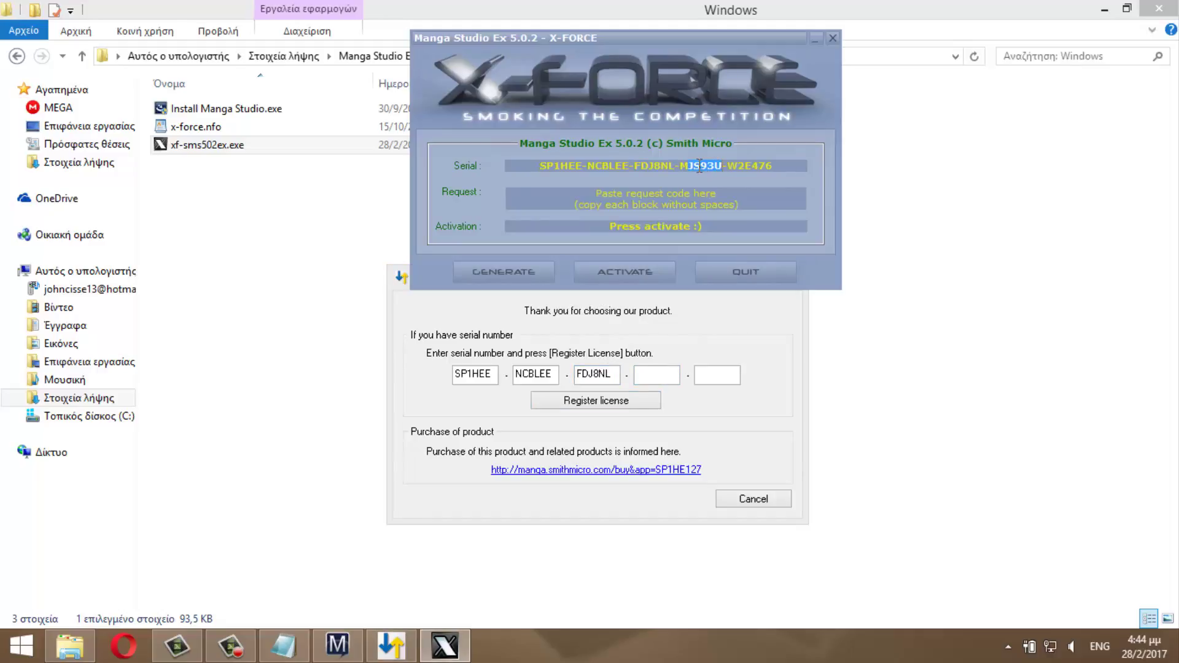
drag(681, 166, 726, 171)
key(ctrl+c)
click(671, 369)
key(ctrl+v)
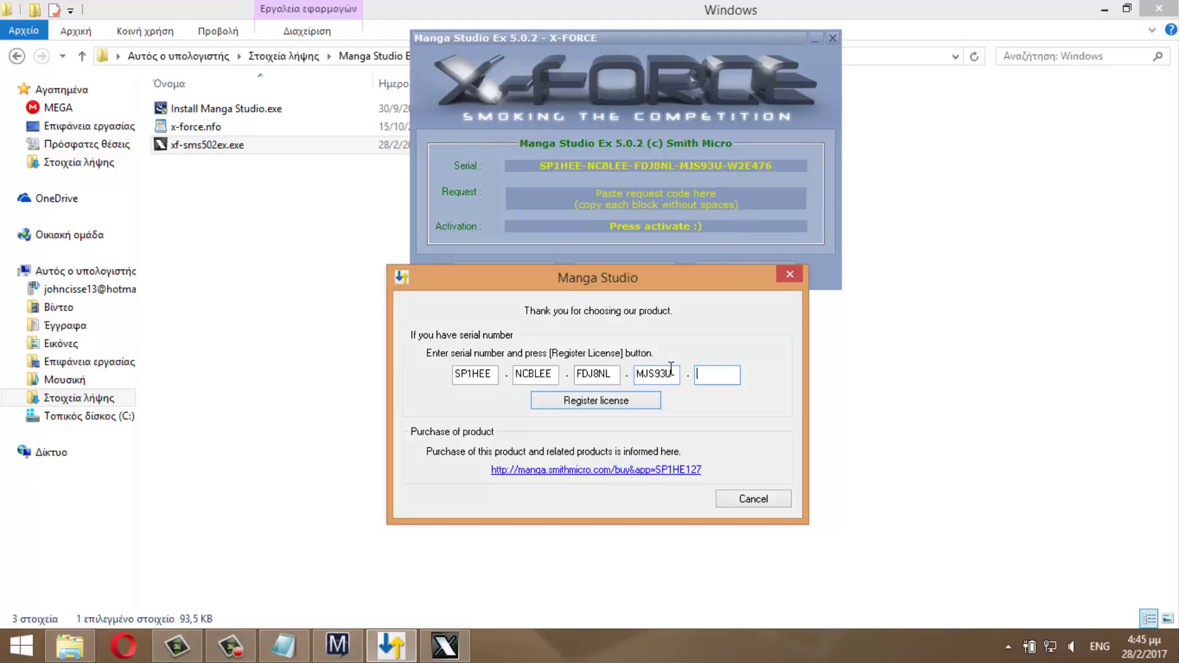
Step: Consult Installation.txt briefly and copy the last block of the generated serial into the fifth serial number field
click(284, 645)
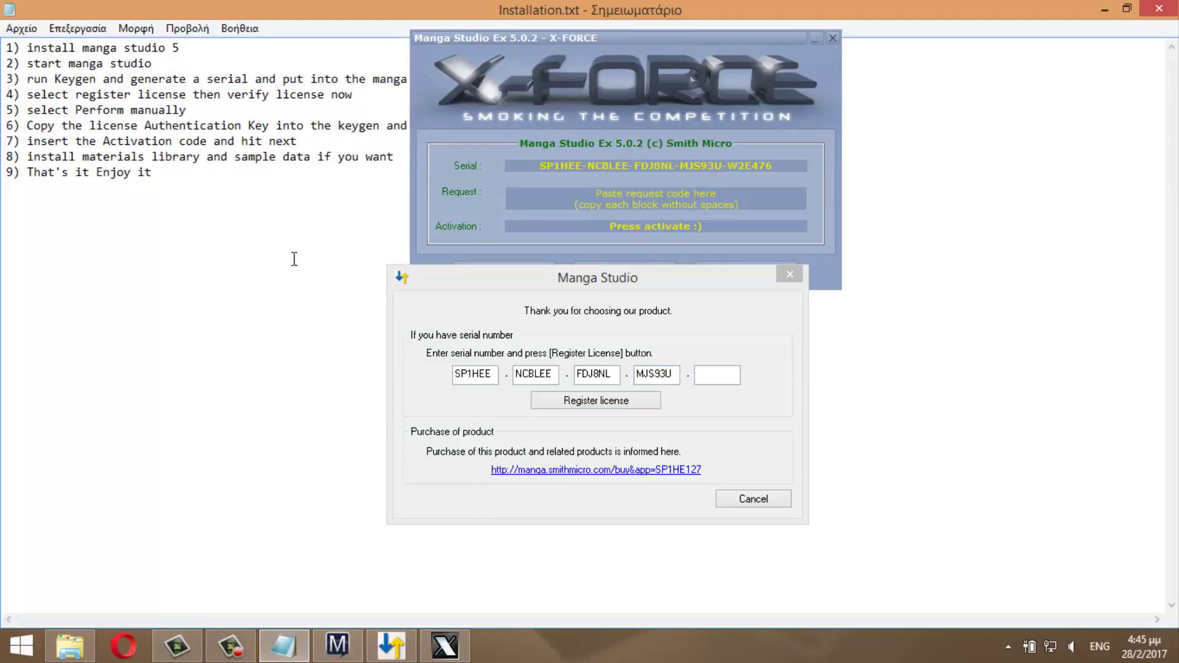
click(1105, 10)
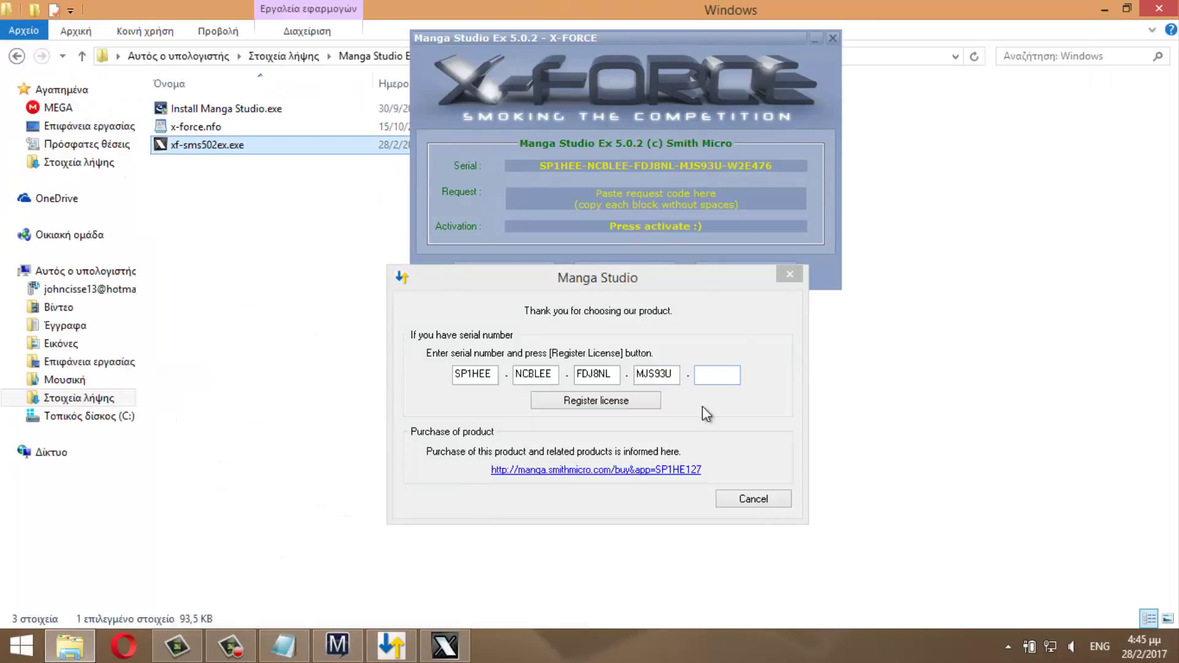
double_click(740, 166)
key(ctrl+c)
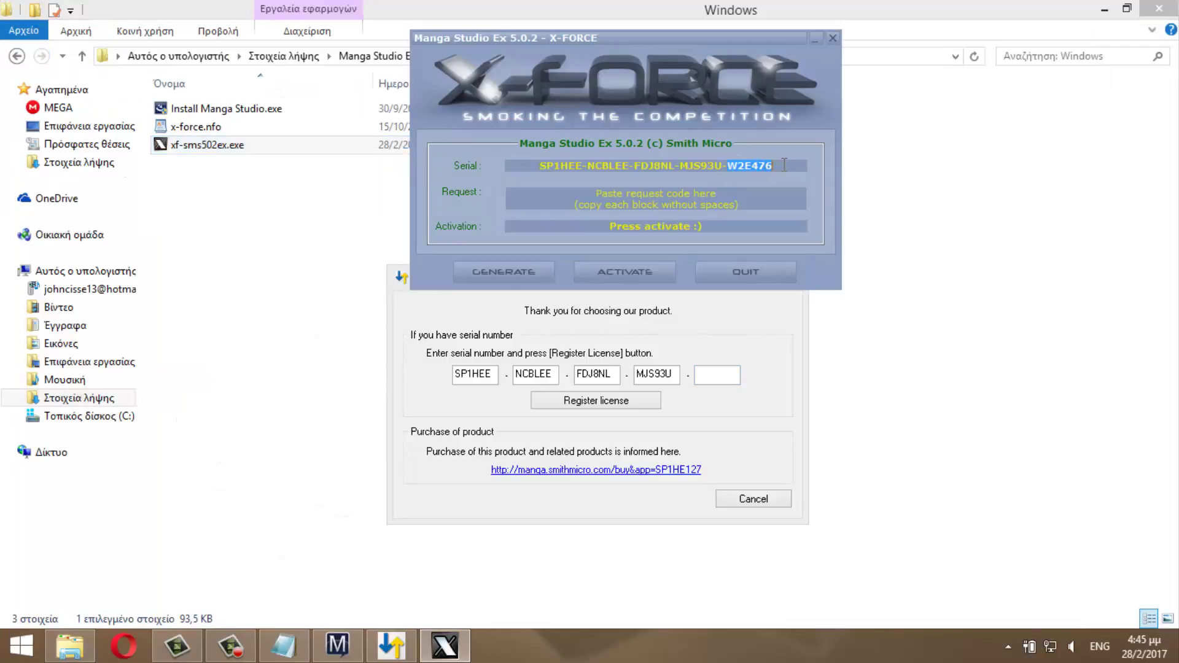
click(732, 371)
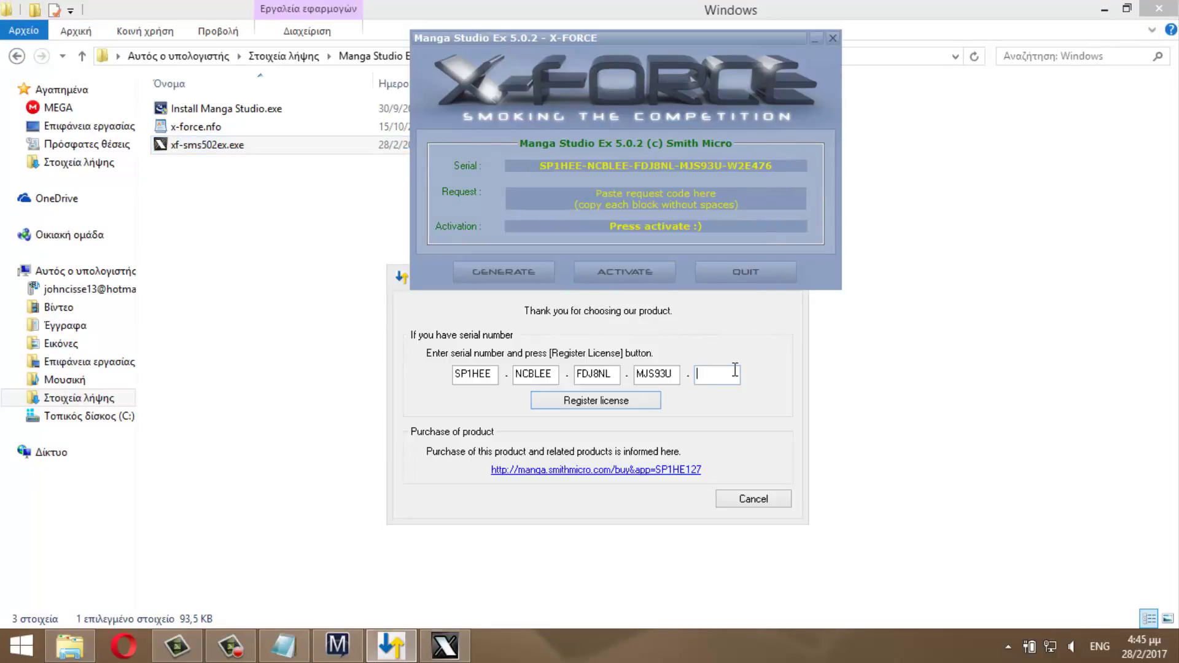
key(ctrl+v)
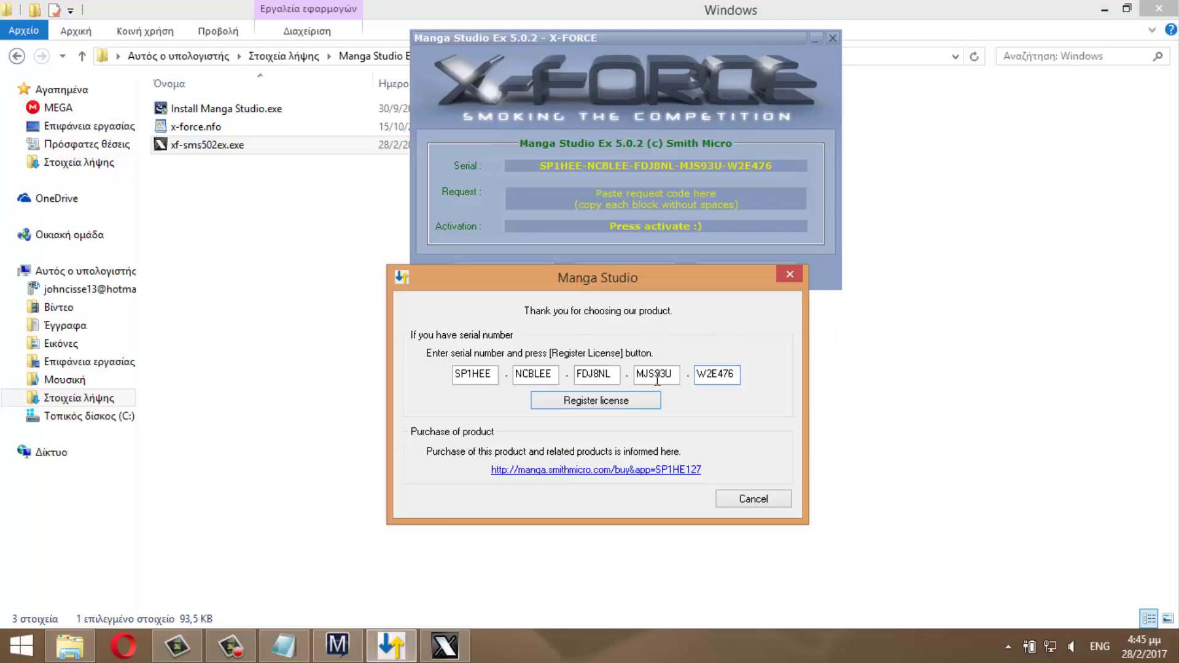
Step: Submit the serial for license registration, choosing to verify the license right now and to perform the verification manually
click(624, 397)
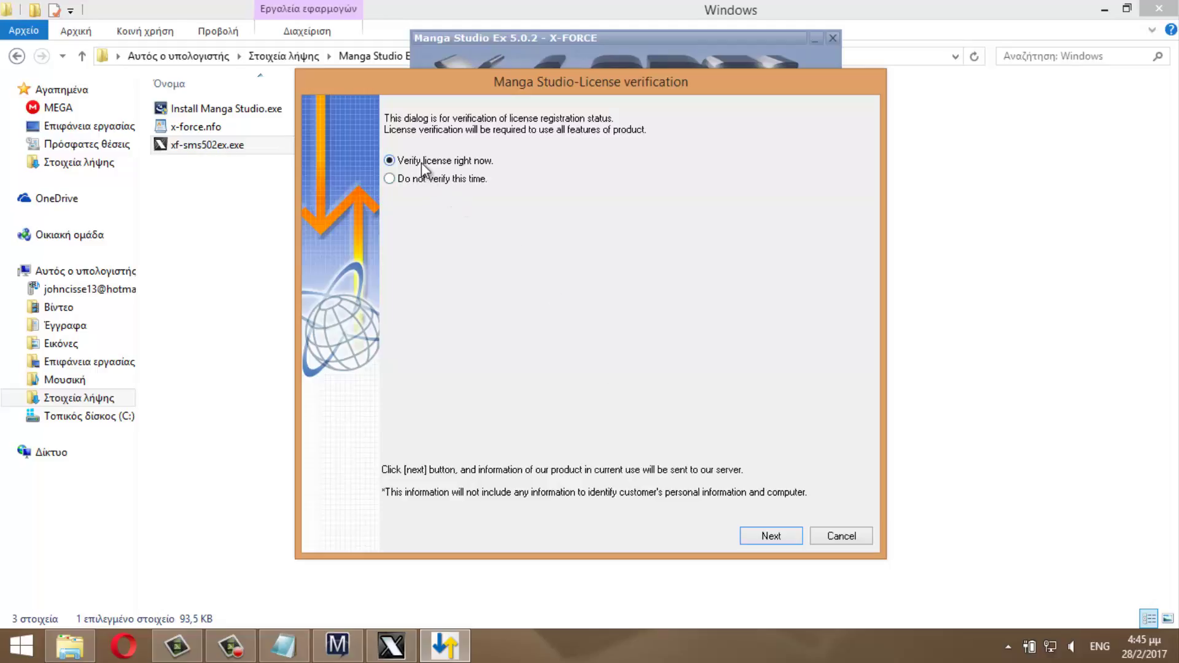
click(757, 532)
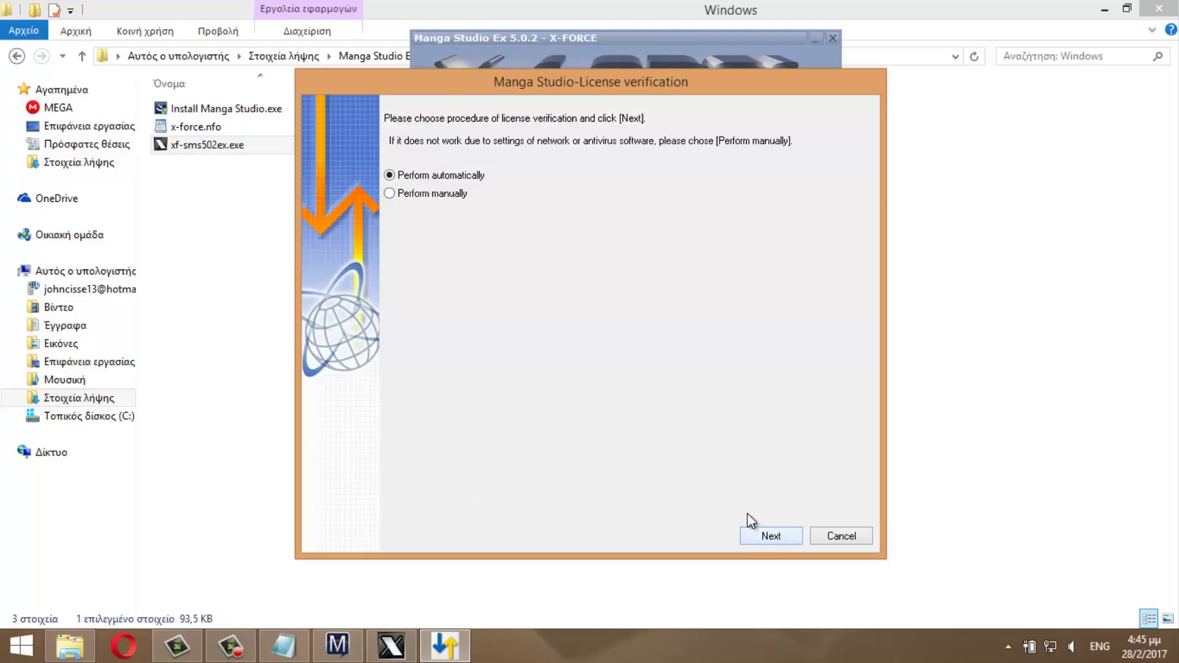
click(422, 194)
click(765, 540)
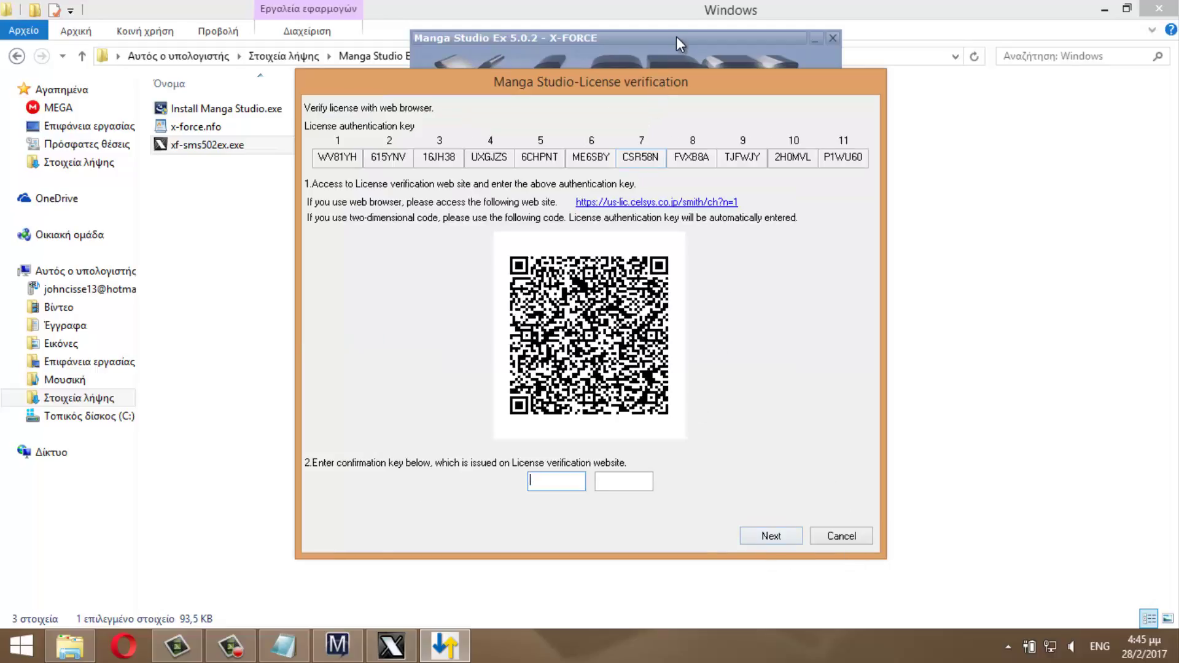
Step: Place the X-FORCE window below the license authentication key and clear the placeholder text from its Request field
click(676, 35)
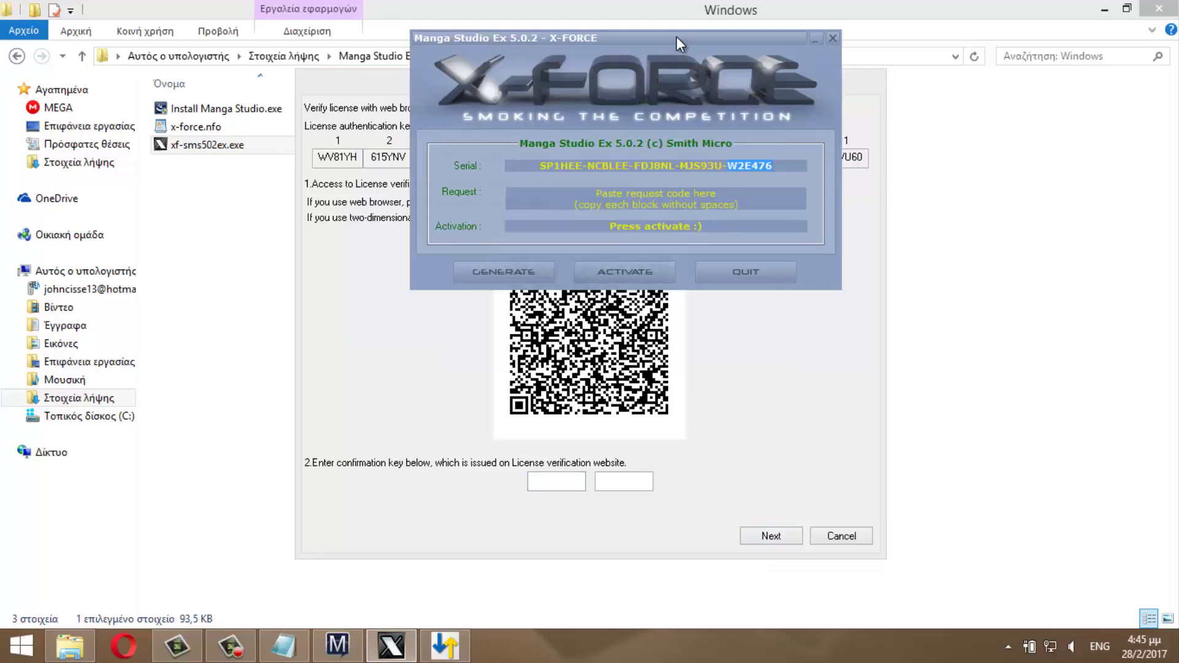
drag(676, 36, 620, 306)
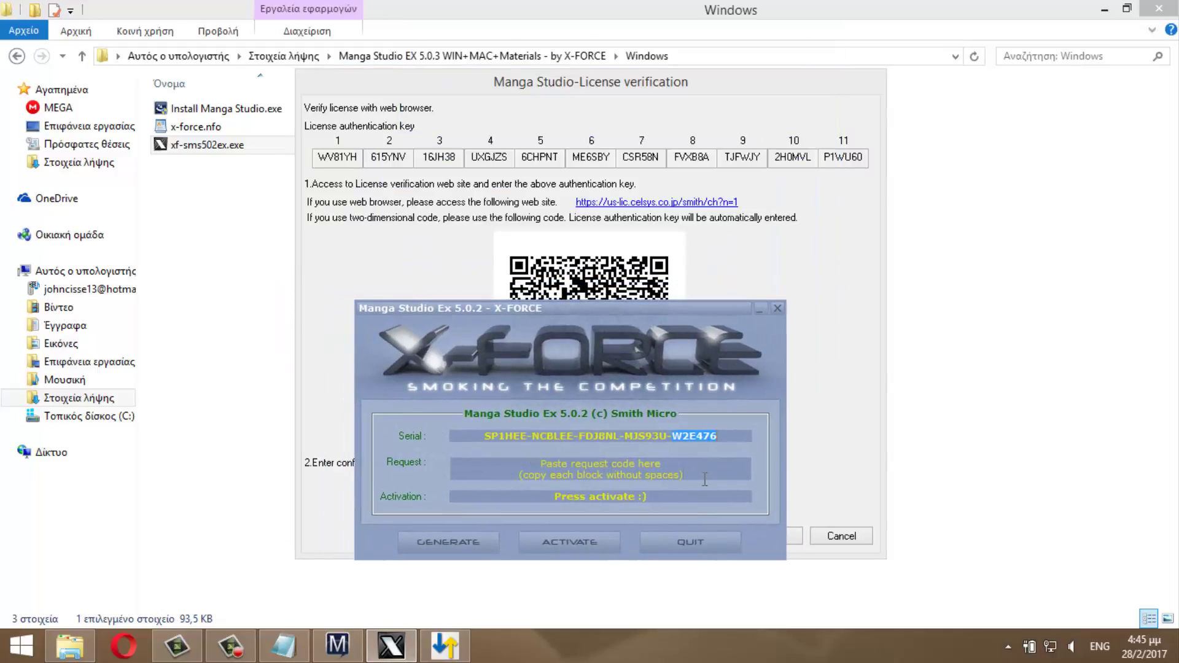
drag(705, 479, 532, 463)
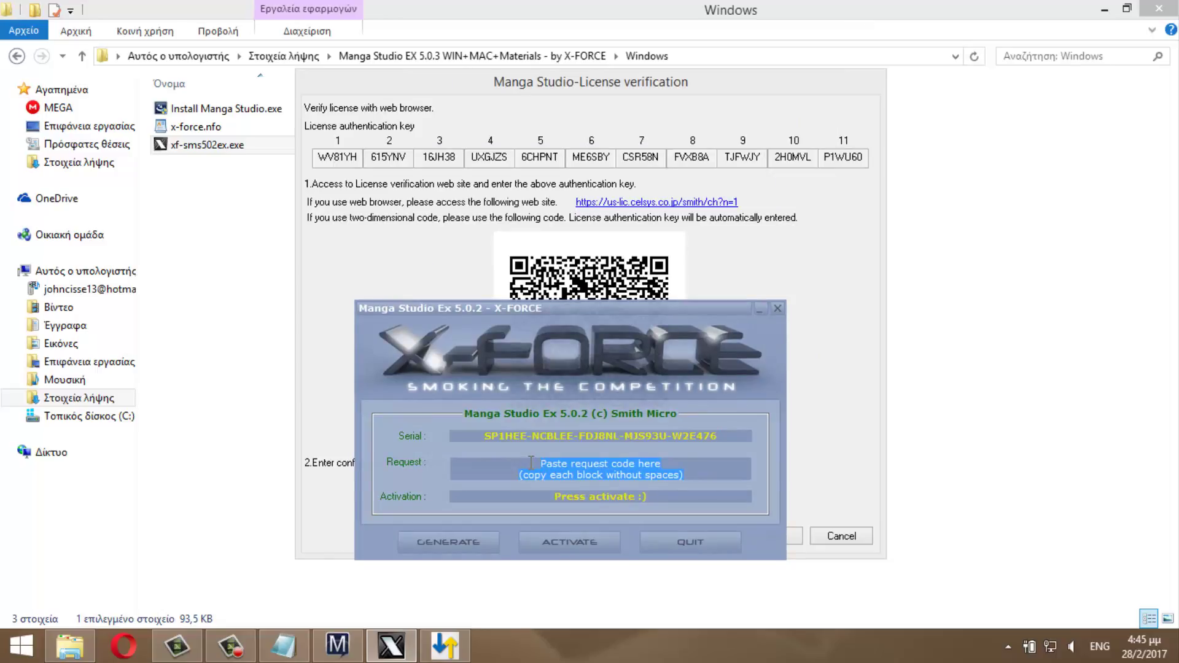
key(BackSpace)
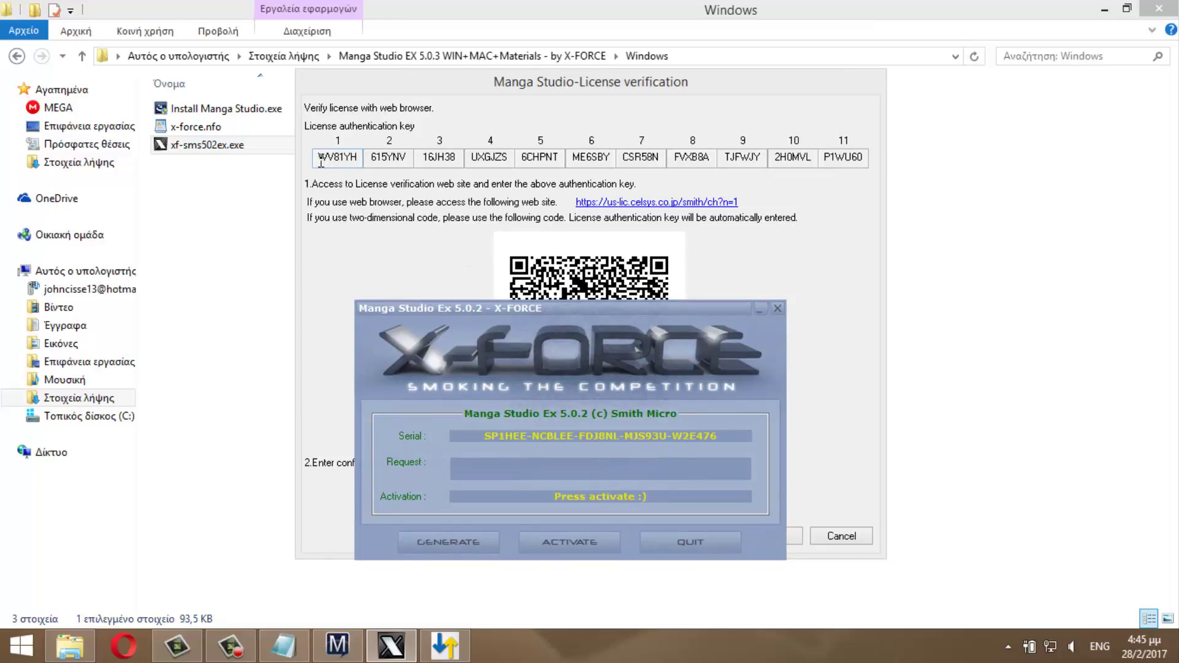
Step: Copy blocks 1 and 2 of the license authentication key into the Request field without spaces
drag(320, 161, 365, 166)
key(ctrl+c)
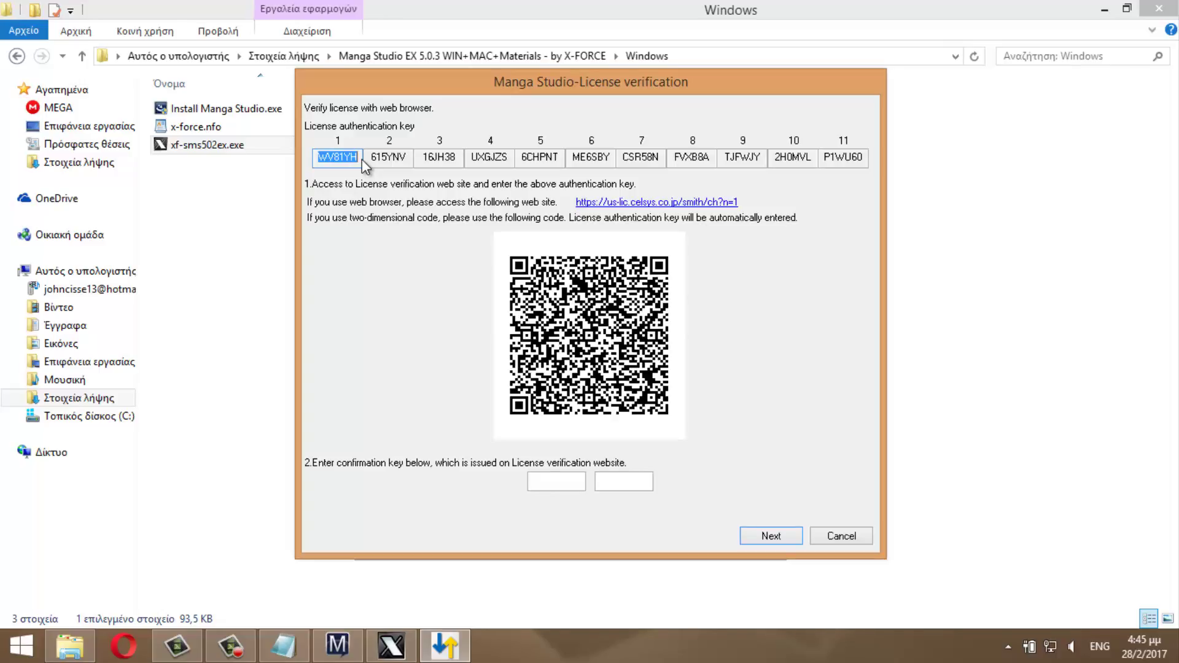
click(391, 645)
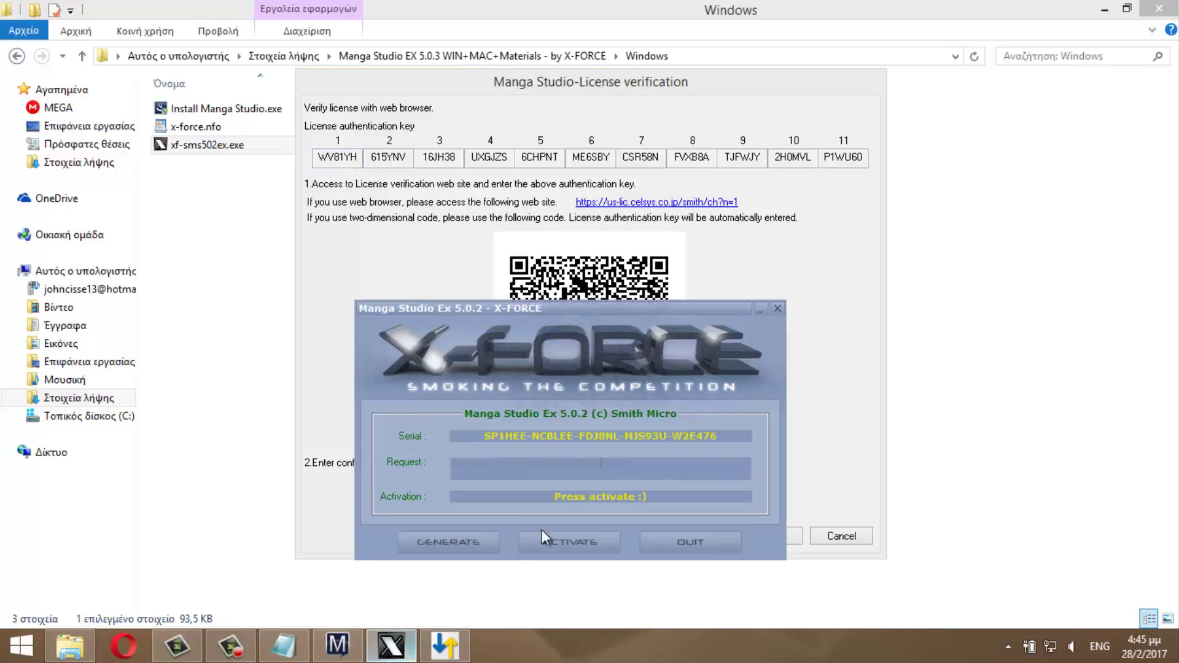
key(ctrl+v)
drag(372, 158, 411, 157)
key(ctrl+c)
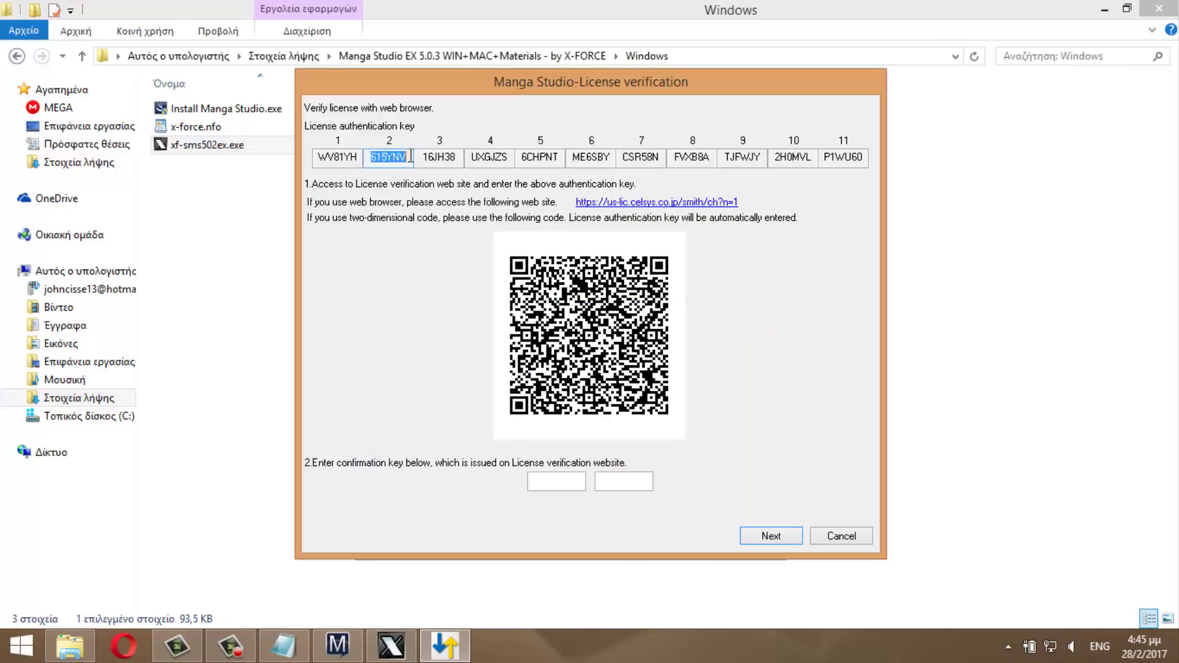
click(392, 645)
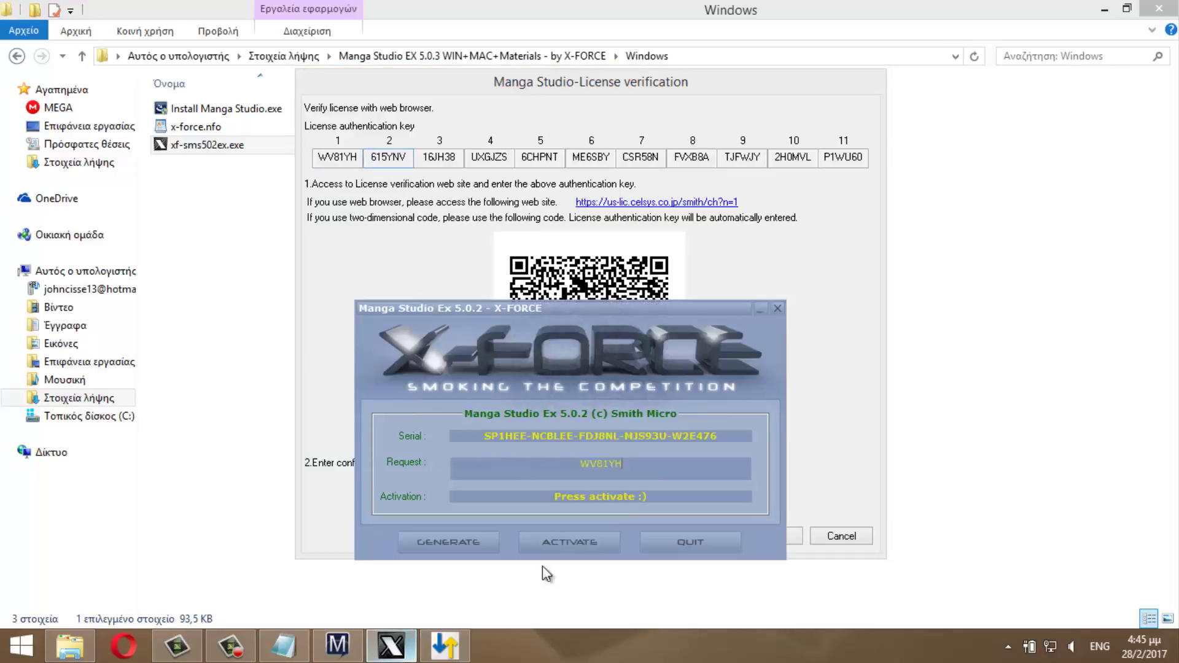
key(ctrl+v)
Step: Append blocks 3 and 4 of the license authentication key to the X-FORCE Request field without spaces
drag(423, 157, 457, 158)
key(ctrl+c)
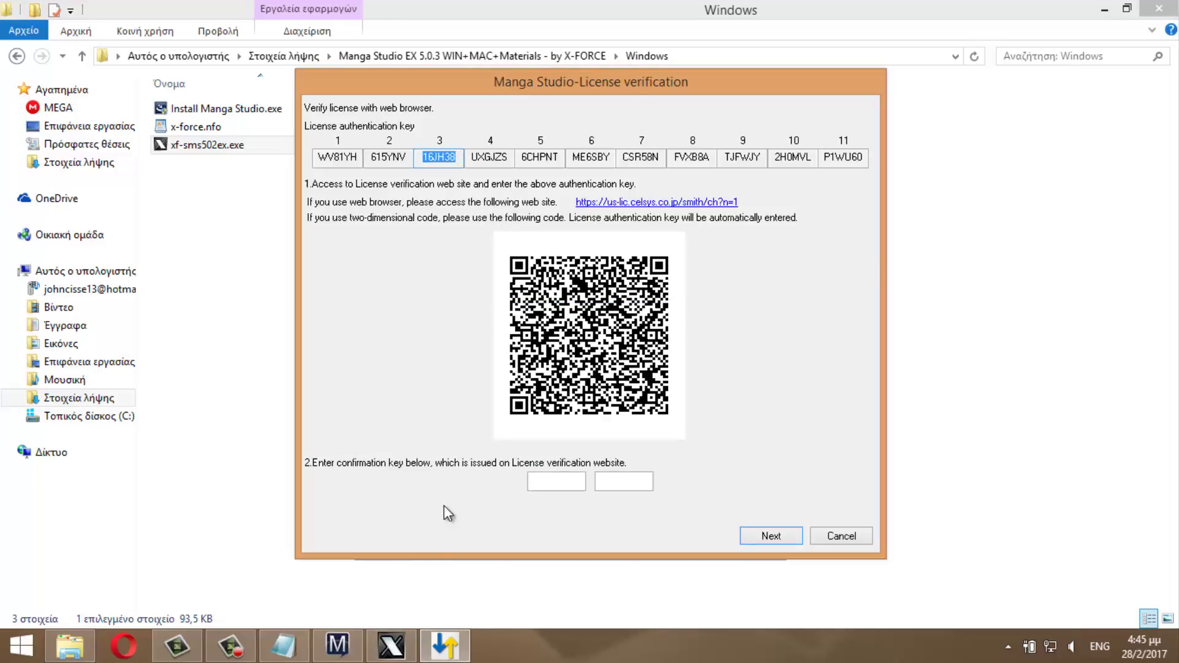
click(392, 645)
key(ctrl+v)
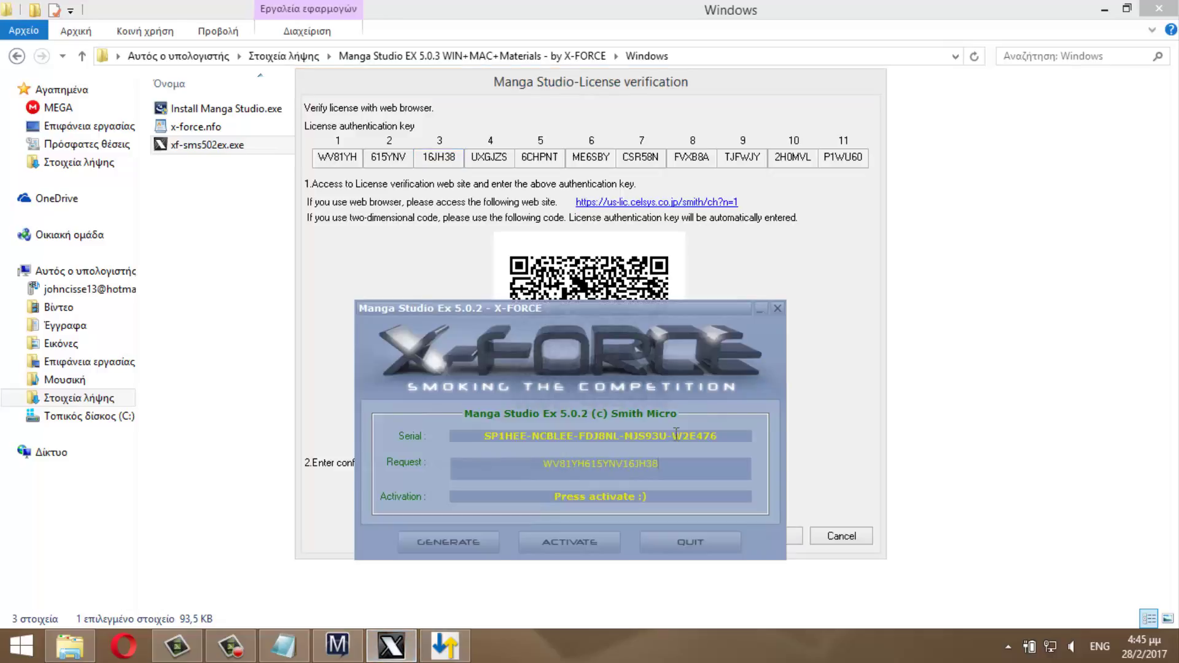
drag(475, 157, 513, 157)
key(ctrl+c)
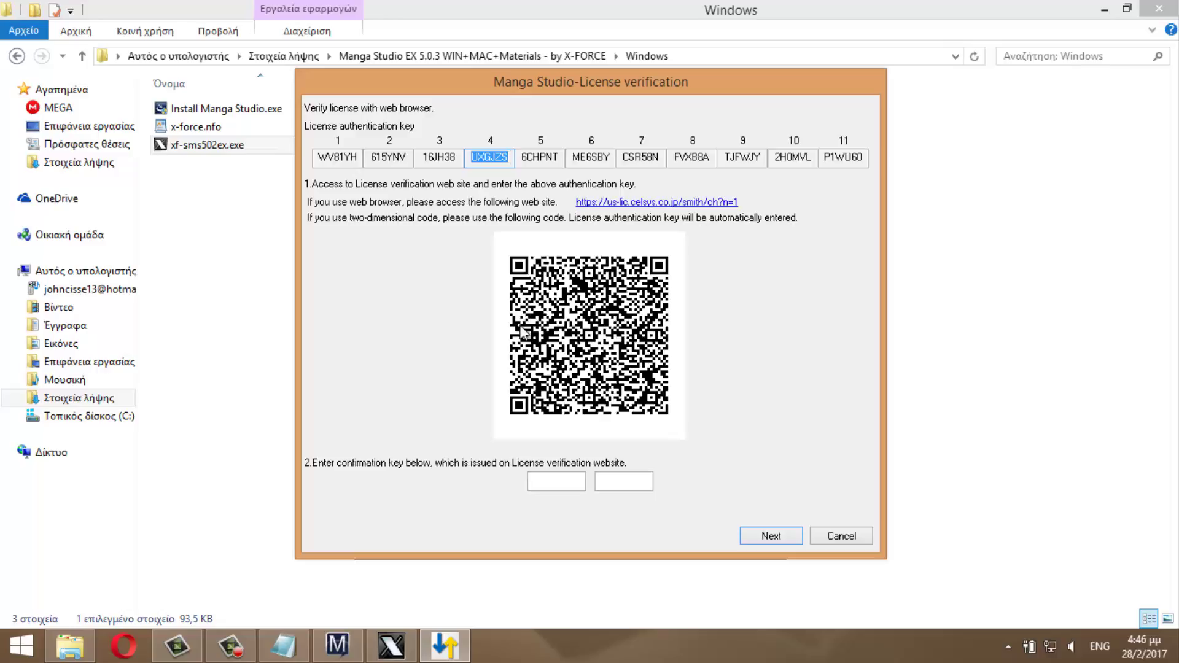
click(392, 645)
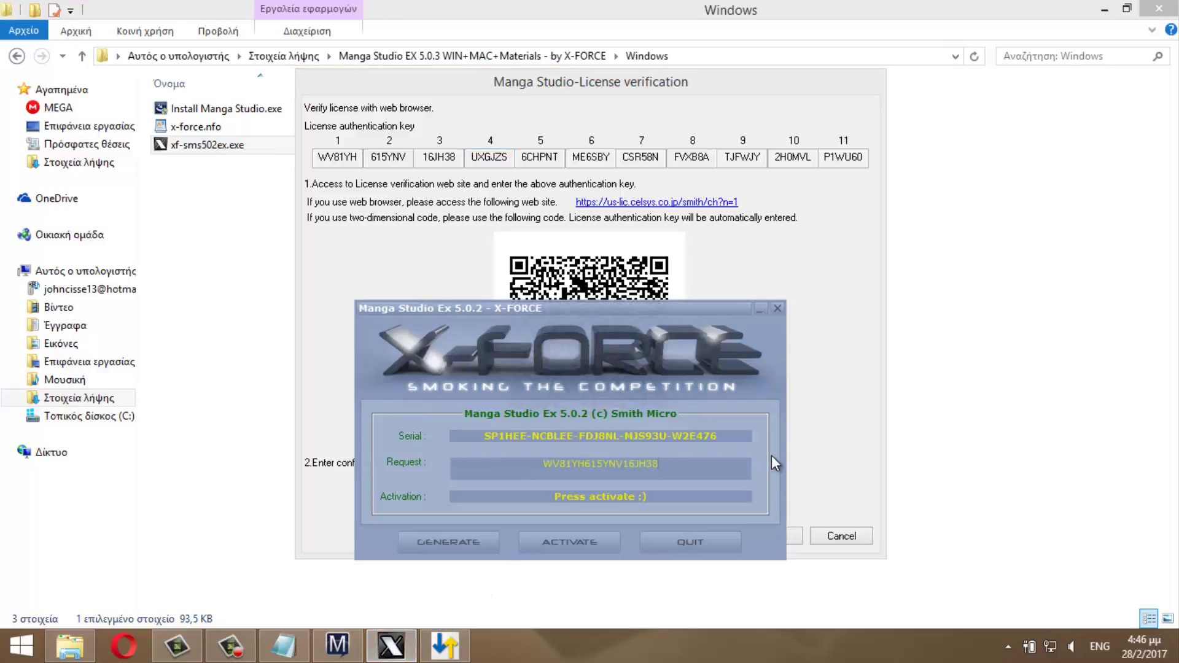
key(ctrl+v)
Step: Append blocks 5 and 6 of the license authentication key to the X-FORCE Request field without spaces
drag(526, 158, 560, 159)
key(ctrl+c)
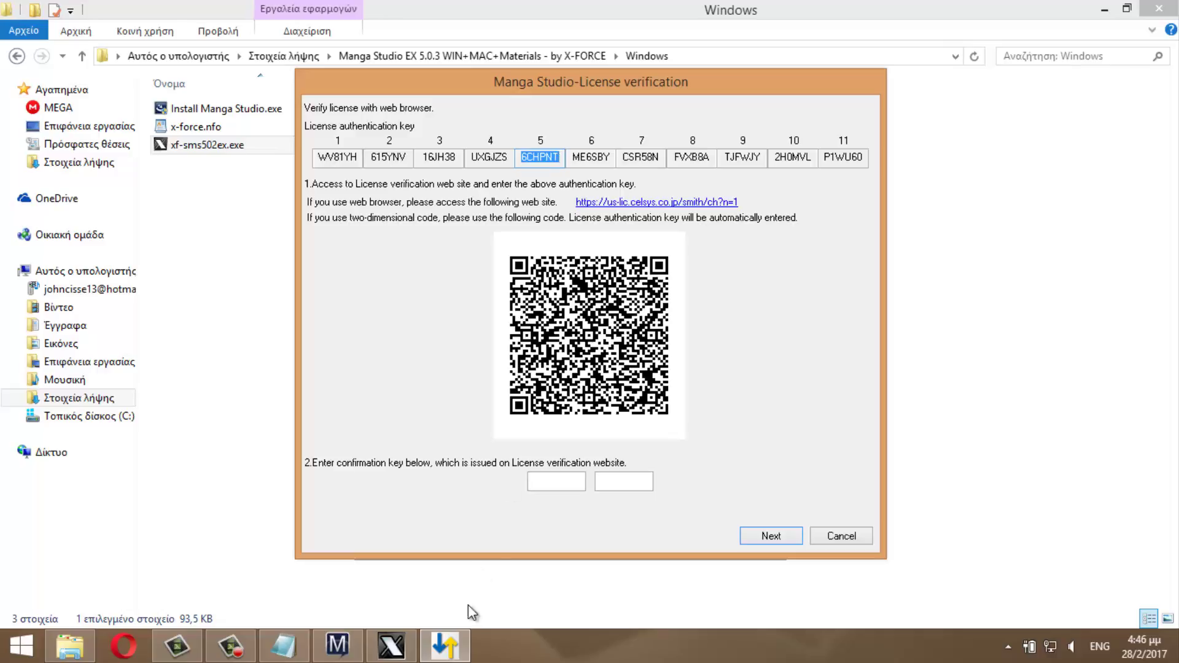
click(392, 645)
key(ctrl+v)
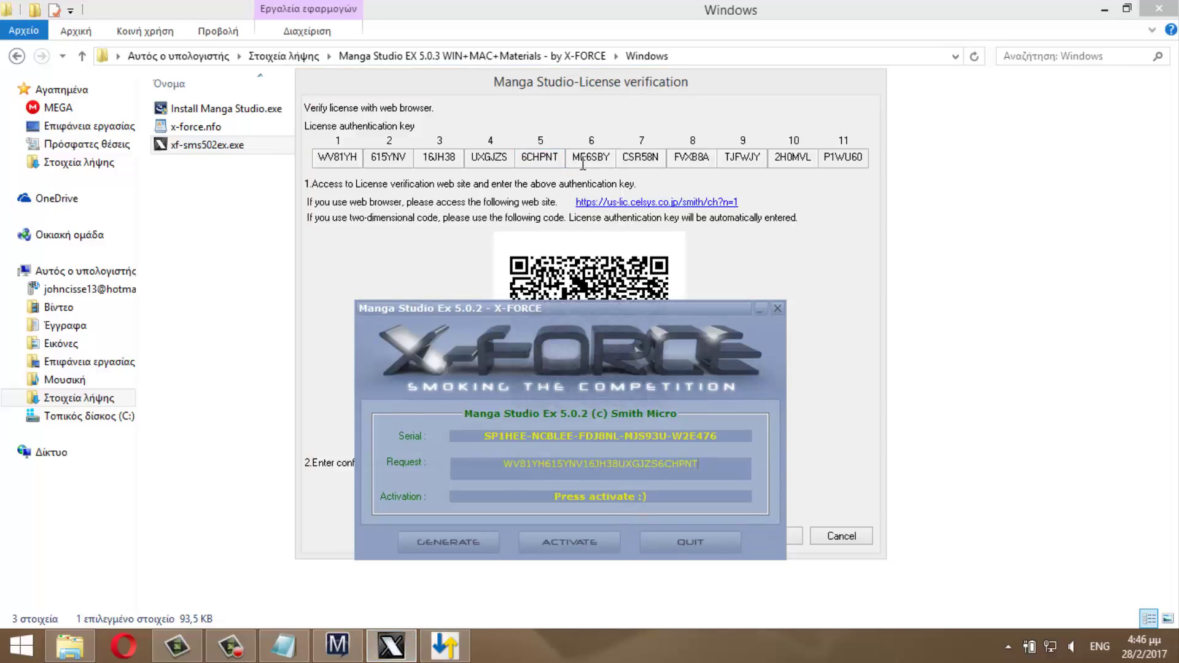
drag(573, 159, 614, 167)
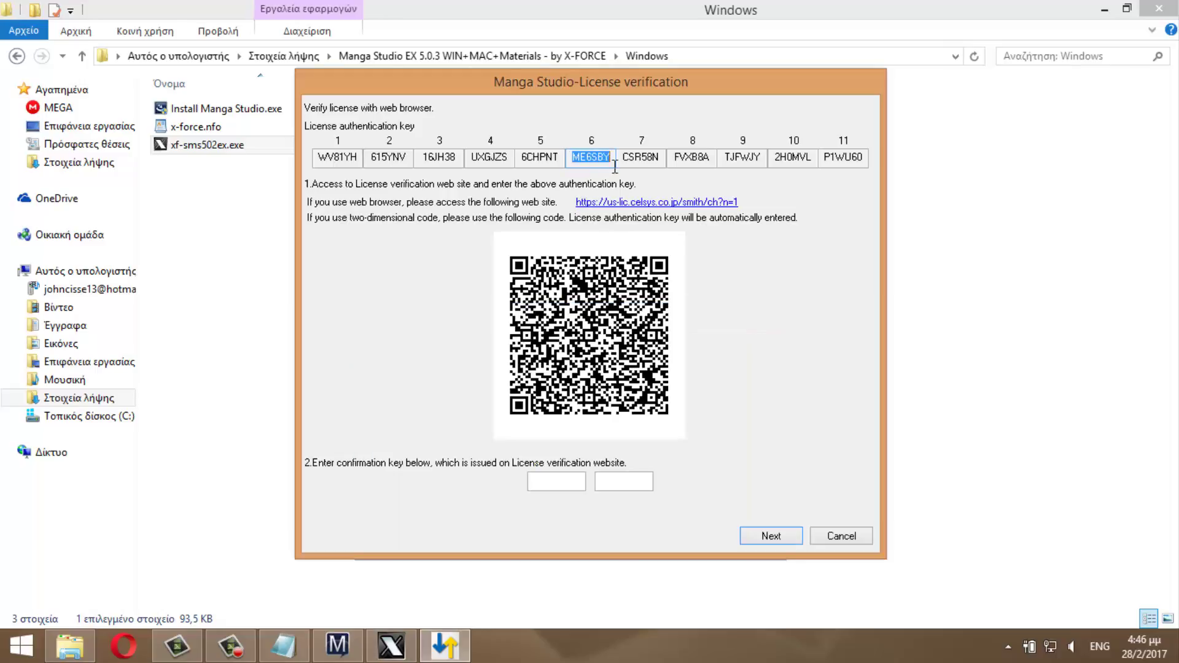
key(ctrl+c)
click(392, 645)
key(ctrl+v)
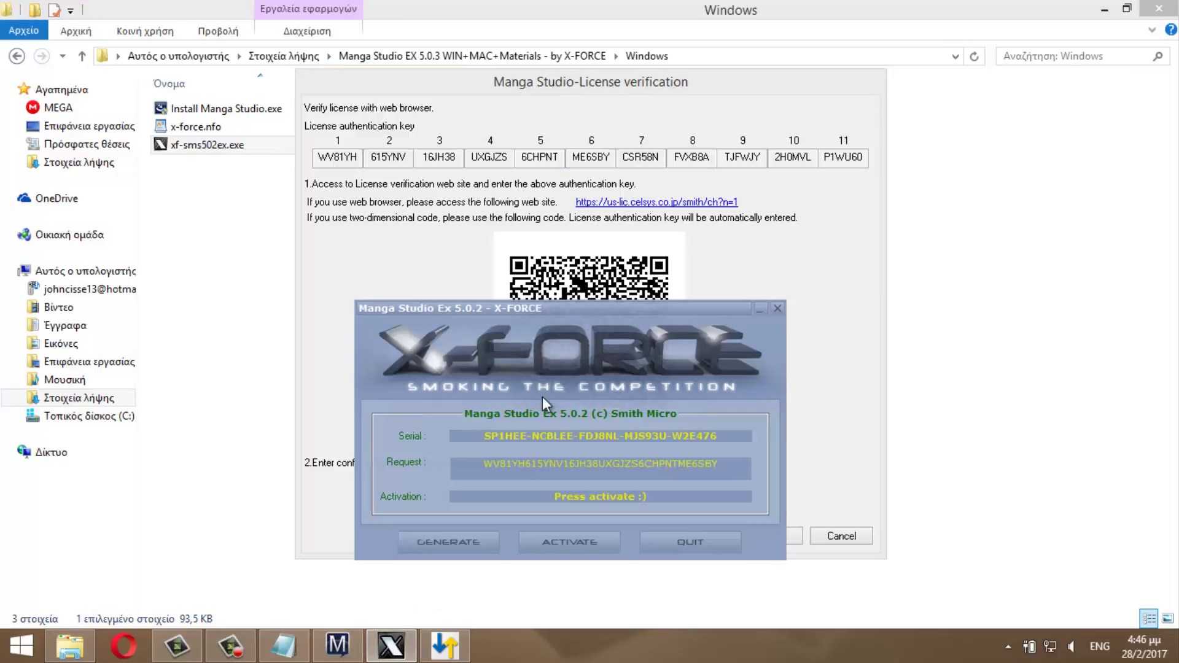
Step: Append blocks 7 and 8 of the license authentication key to the X-FORCE Request field without spaces
drag(622, 156, 672, 151)
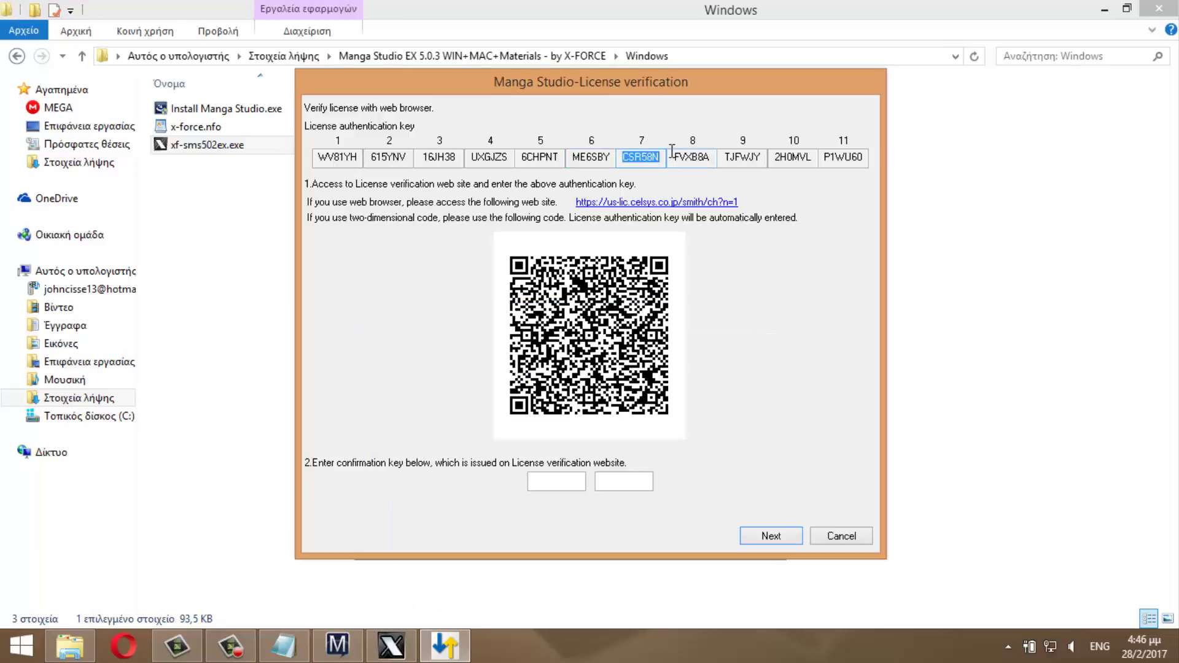
key(ctrl+c)
click(392, 645)
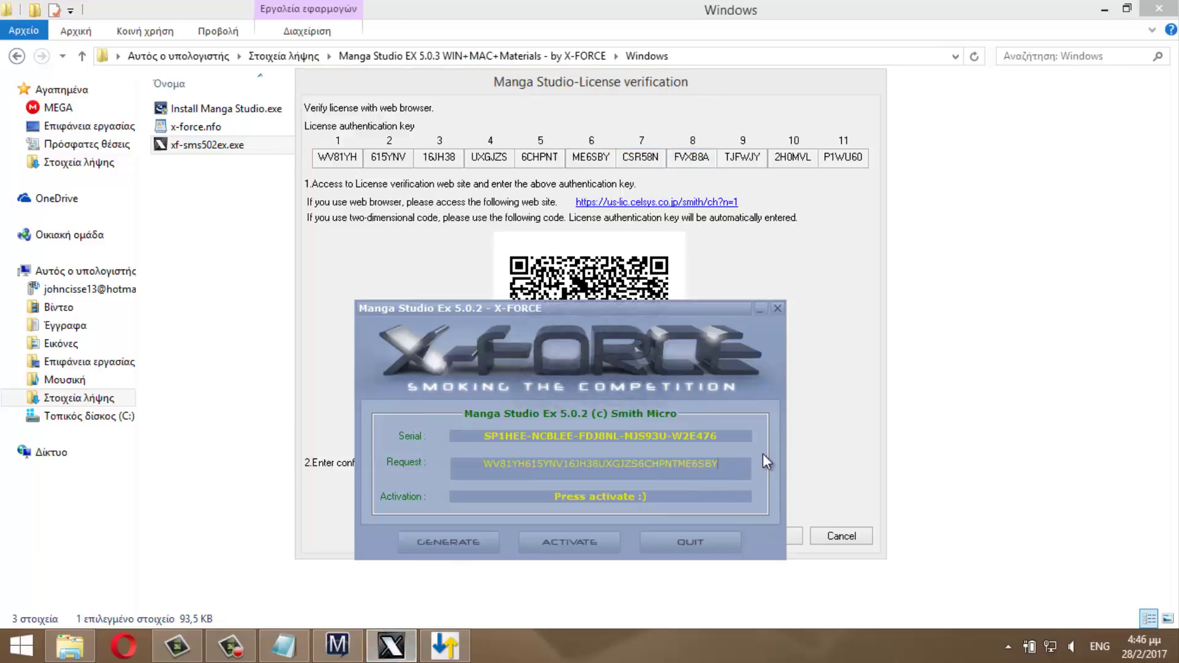
key(ctrl+v)
drag(672, 162, 737, 160)
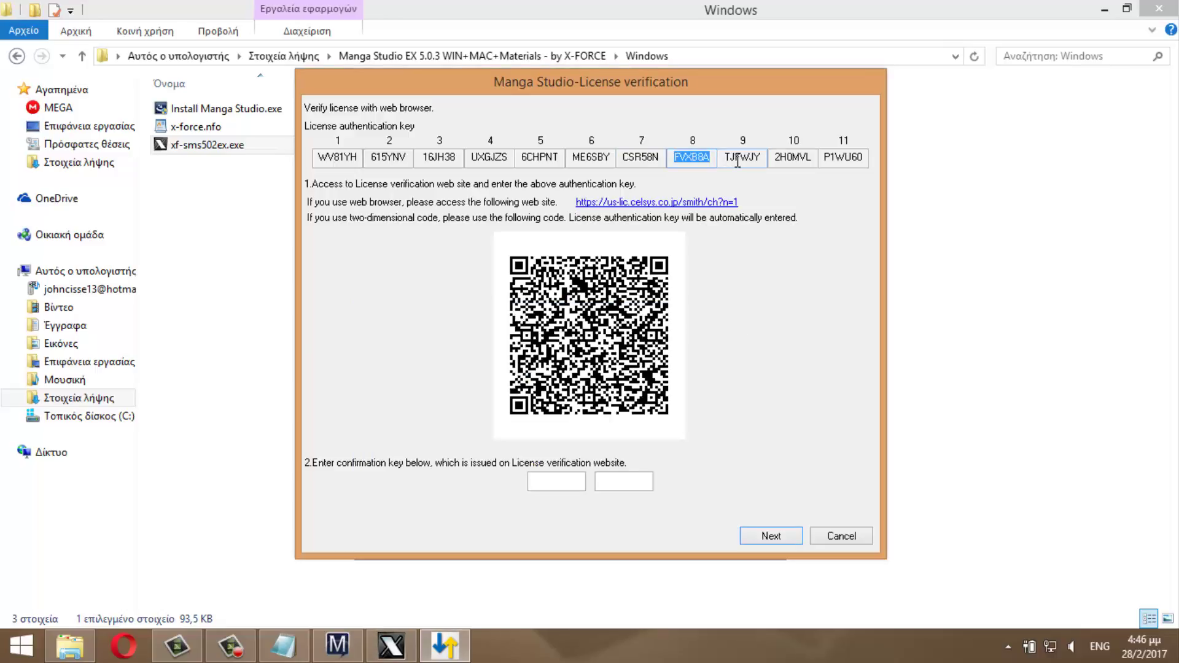
key(ctrl+c)
click(409, 655)
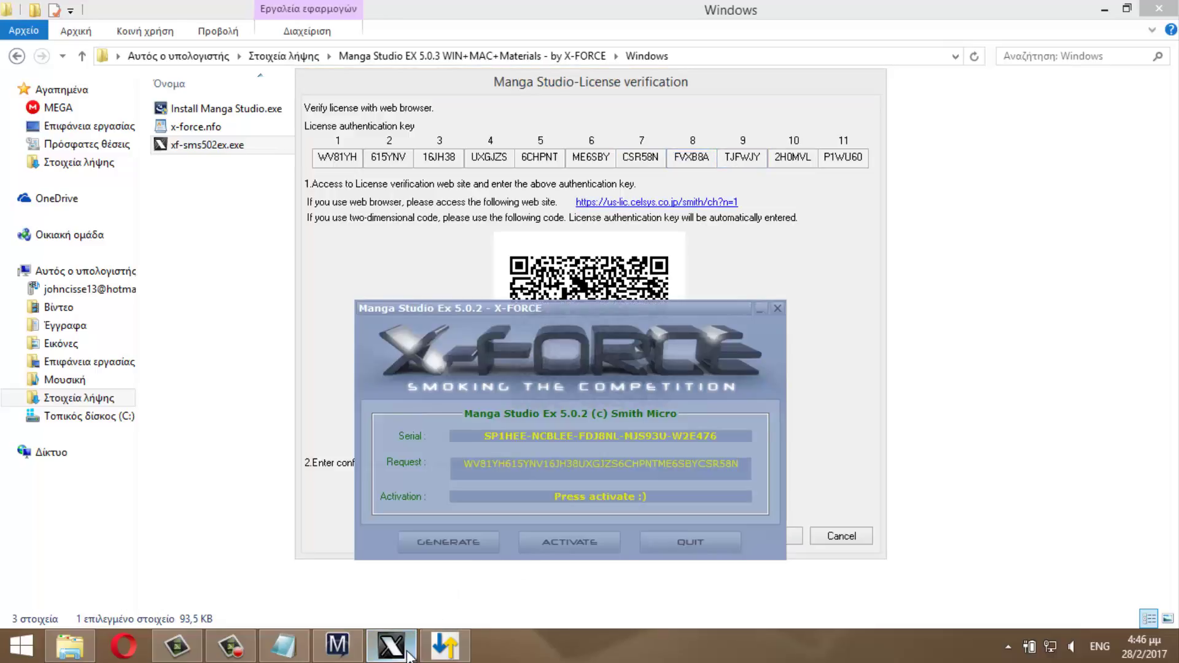
key(ctrl+v)
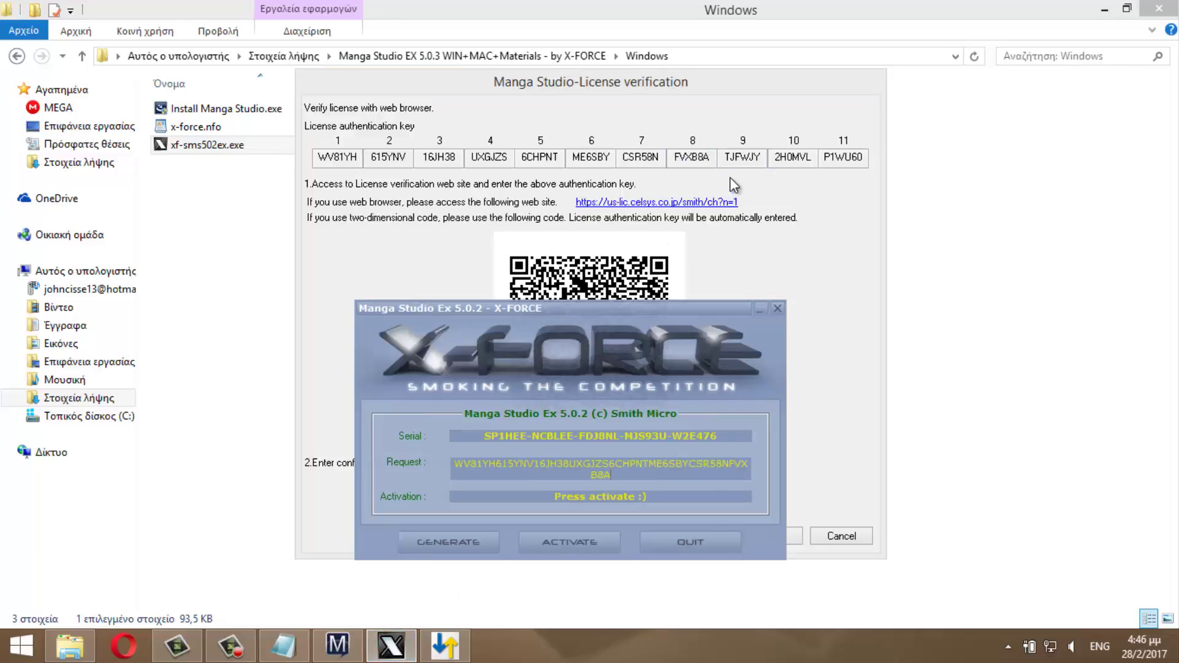
Step: Append blocks 9 and 10 of the license authentication key to the X-FORCE Request field without spaces
drag(723, 159, 773, 161)
key(ctrl+c)
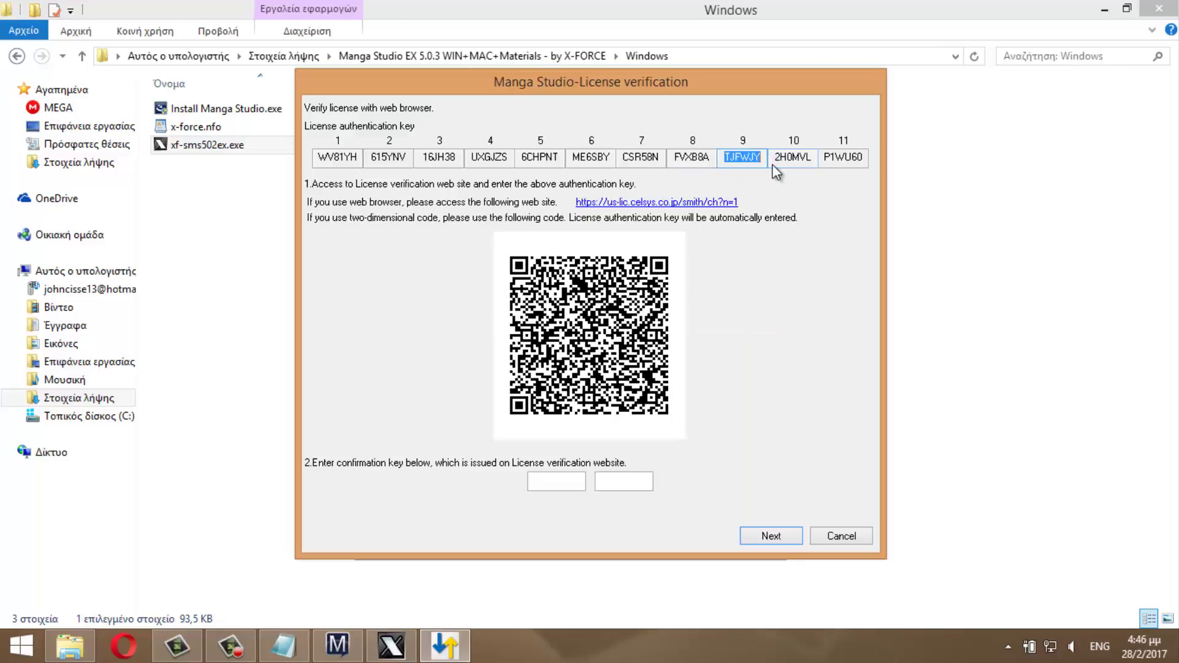
click(391, 647)
key(ctrl+v)
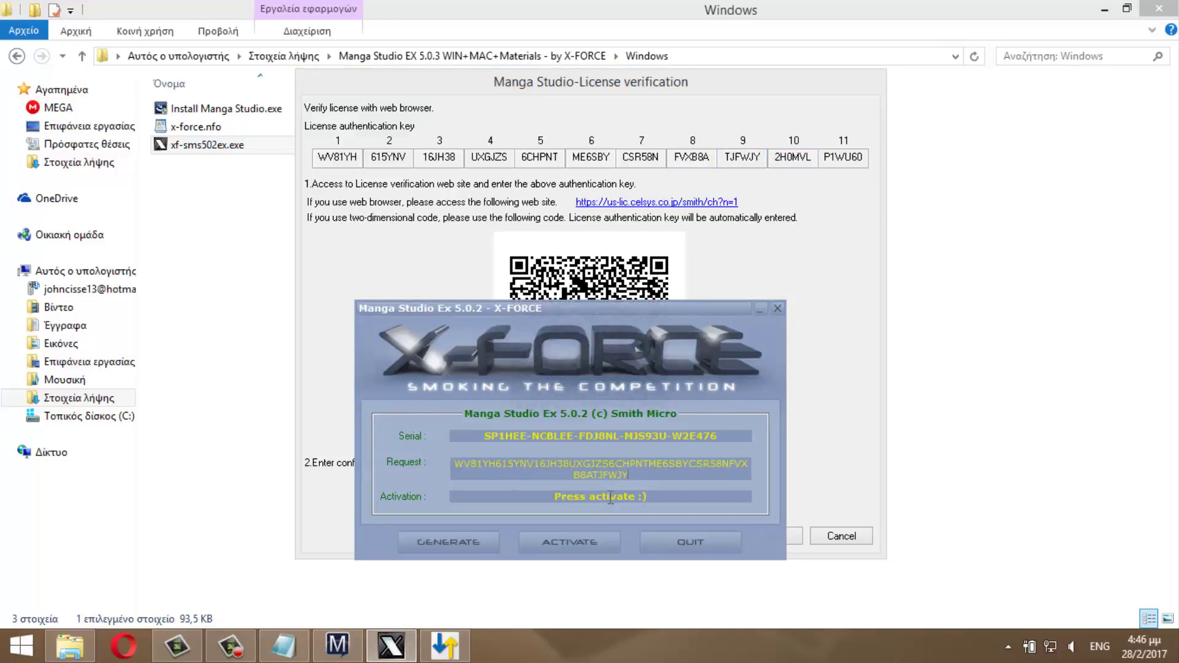
drag(775, 159, 815, 161)
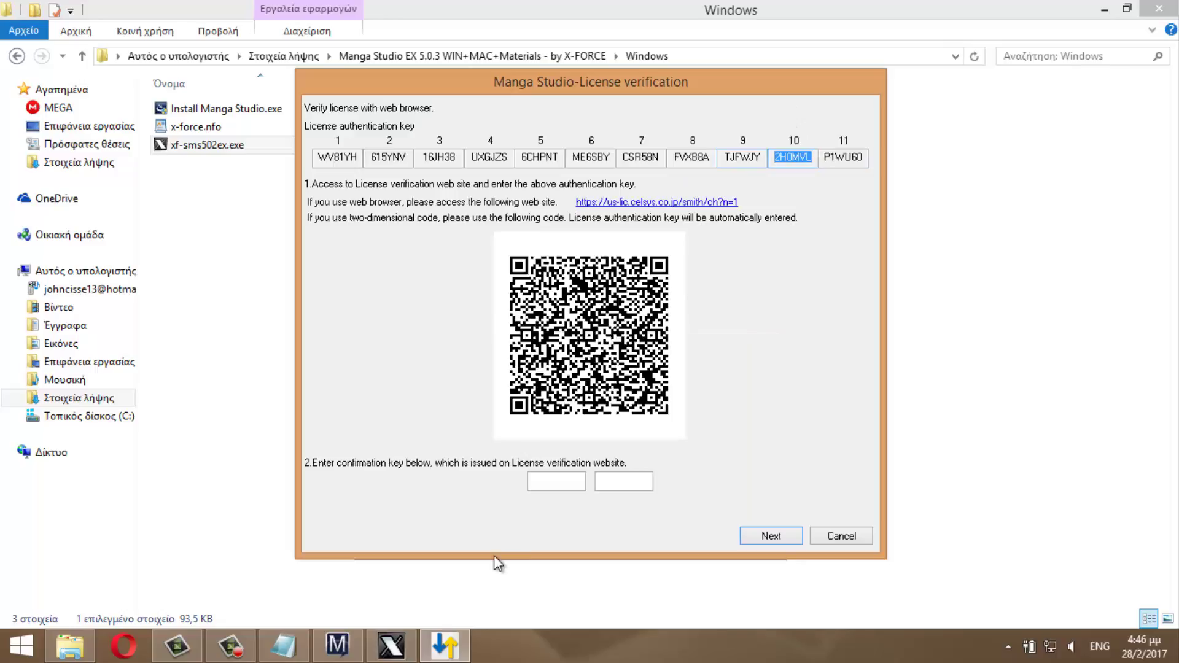
key(ctrl+c)
click(392, 646)
key(ctrl+v)
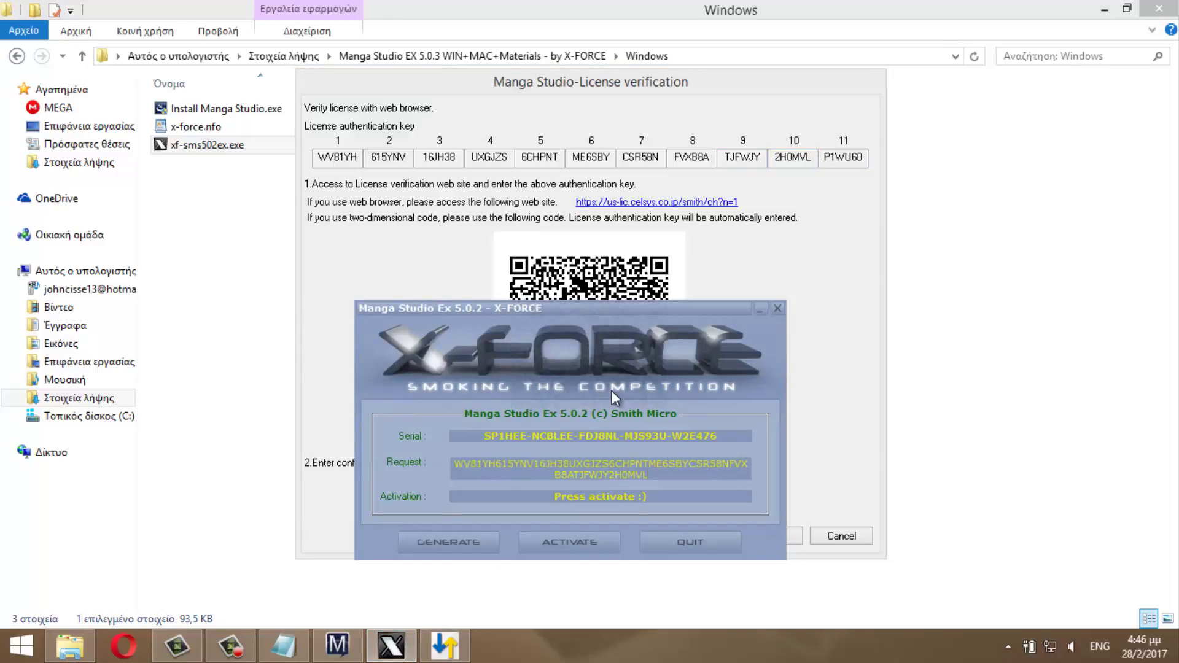
Step: Append block 11 of the license authentication key to the Request field and generate the activation code
drag(824, 157, 879, 157)
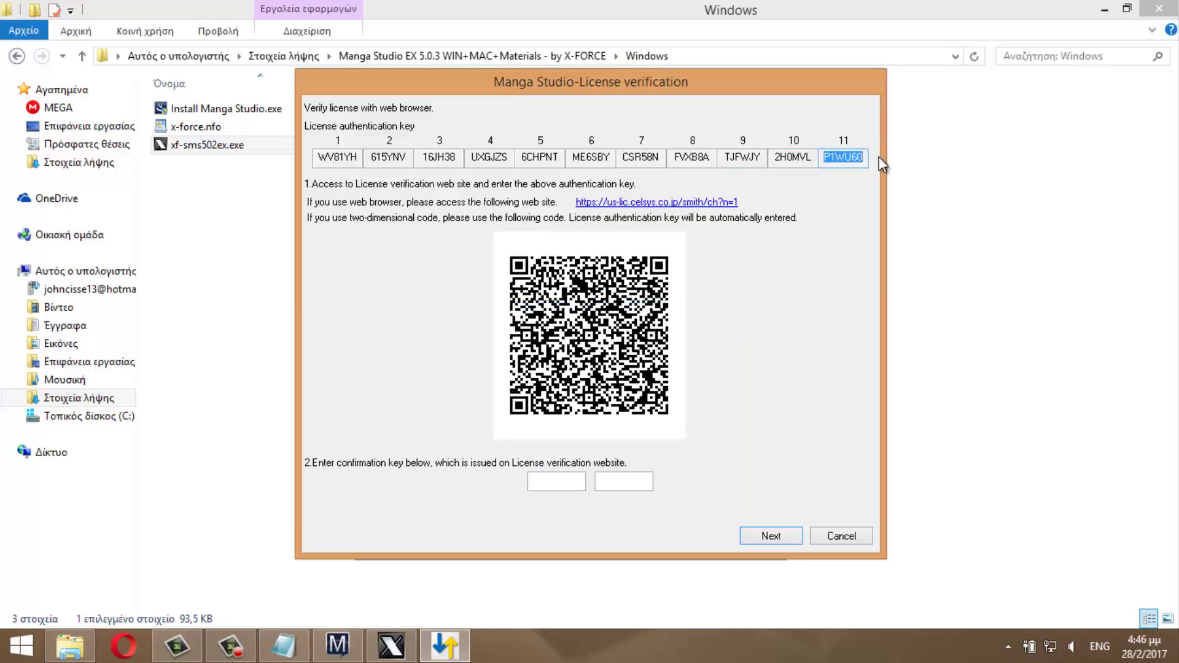
key(ctrl+c)
click(392, 646)
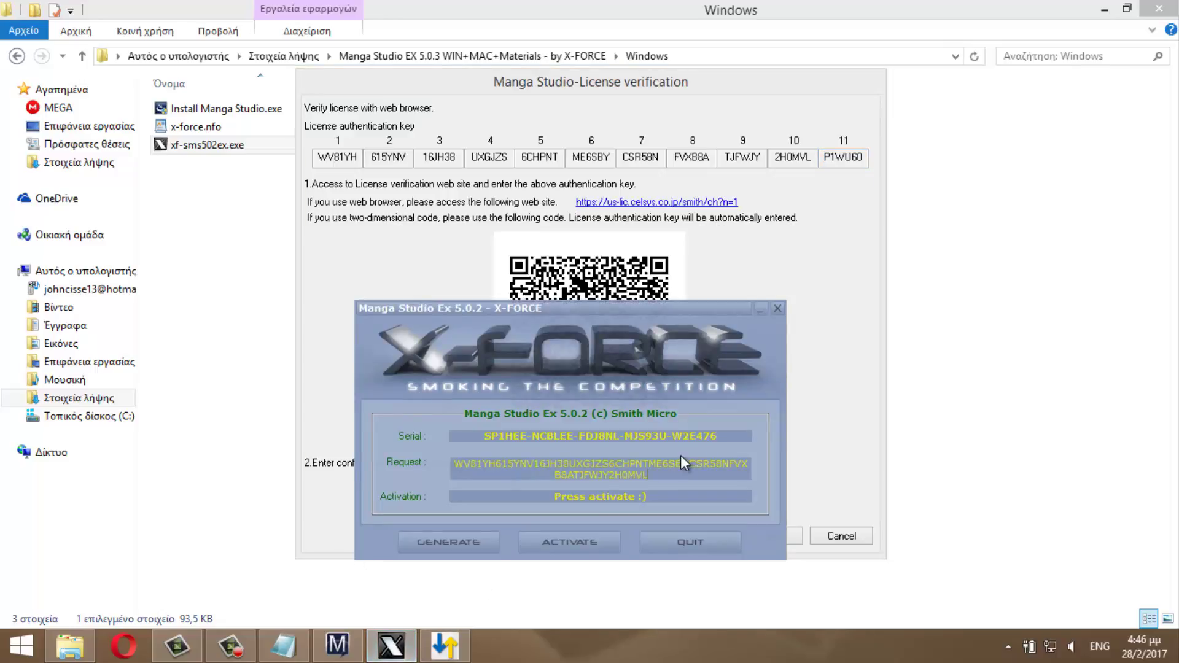
key(ctrl+v)
click(569, 543)
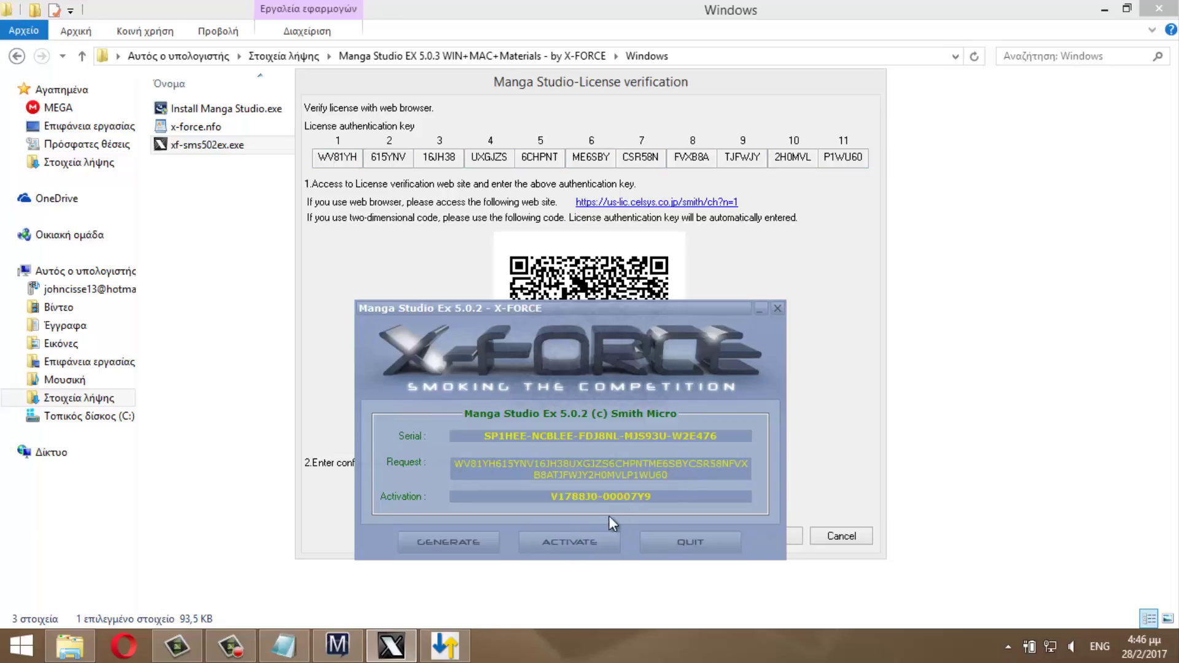
Step: Move the X-FORCE window clear of the confirmation key fields and copy the activation code's two halves into them
drag(639, 310, 640, 87)
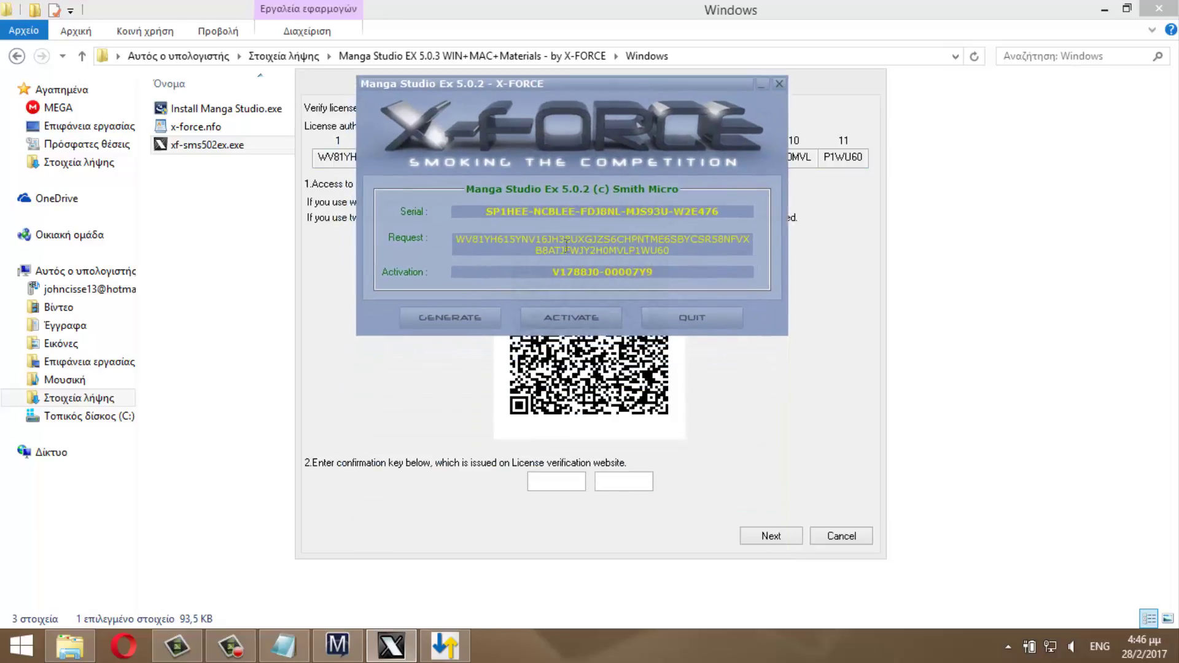
drag(552, 277, 600, 274)
click(567, 485)
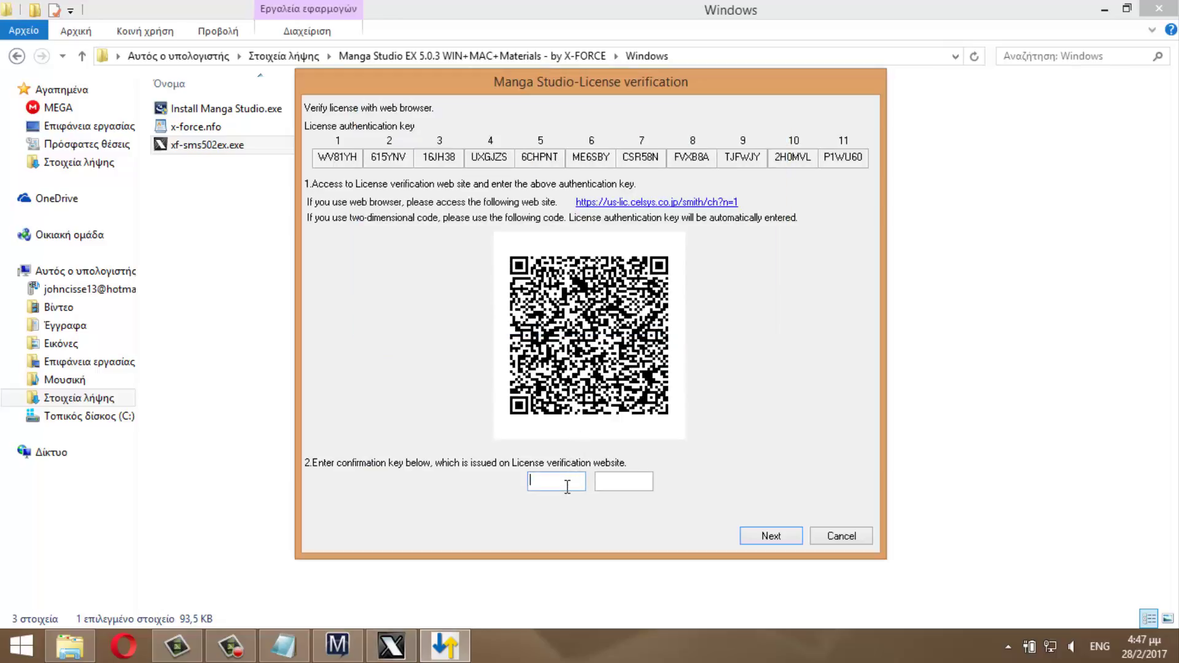
key(ctrl+v)
click(404, 642)
drag(605, 273, 655, 274)
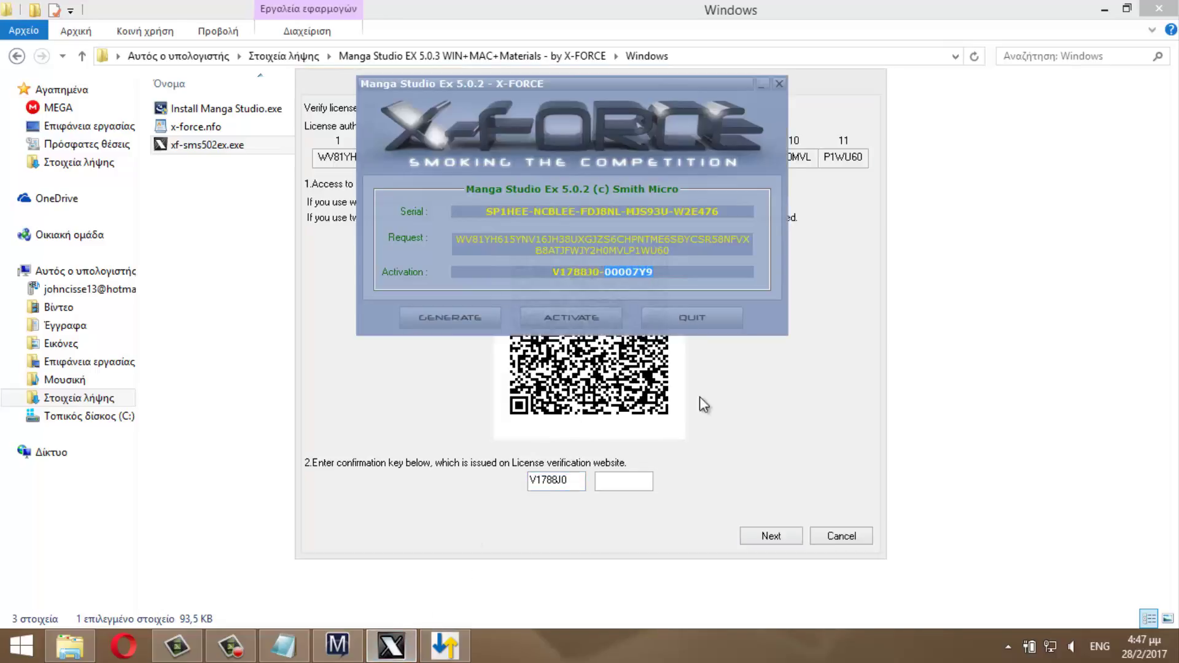
click(627, 484)
key(ctrl+v)
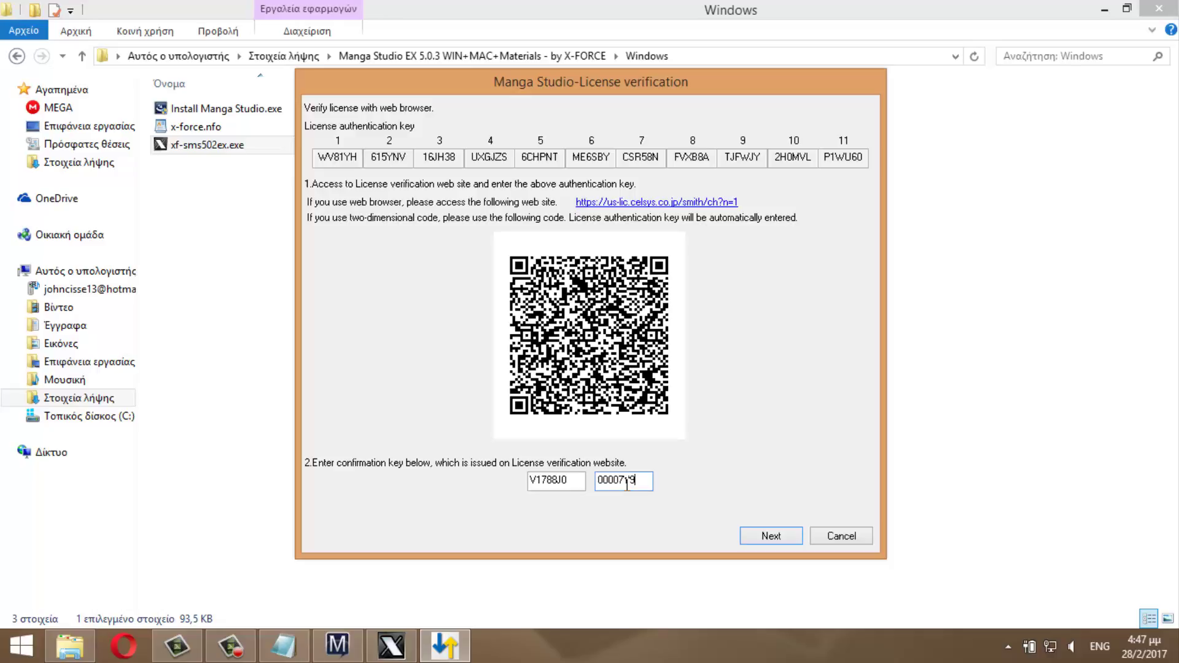
Step: Submit the confirmation key and acknowledge the license verification and registration messages
click(799, 536)
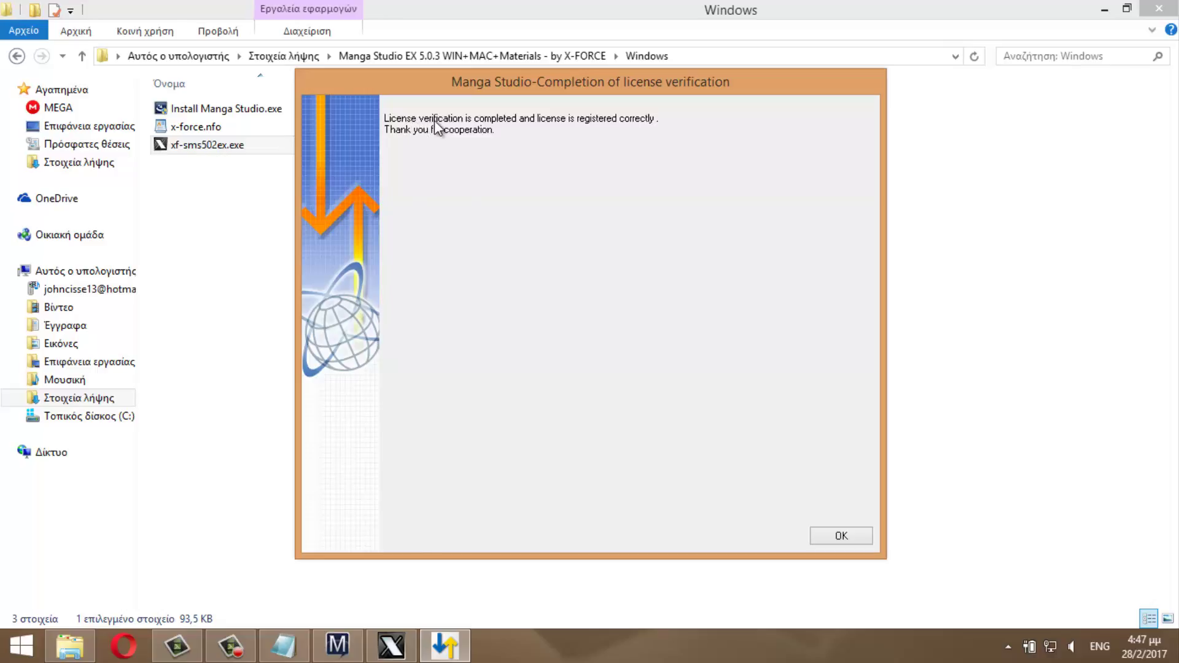
click(840, 538)
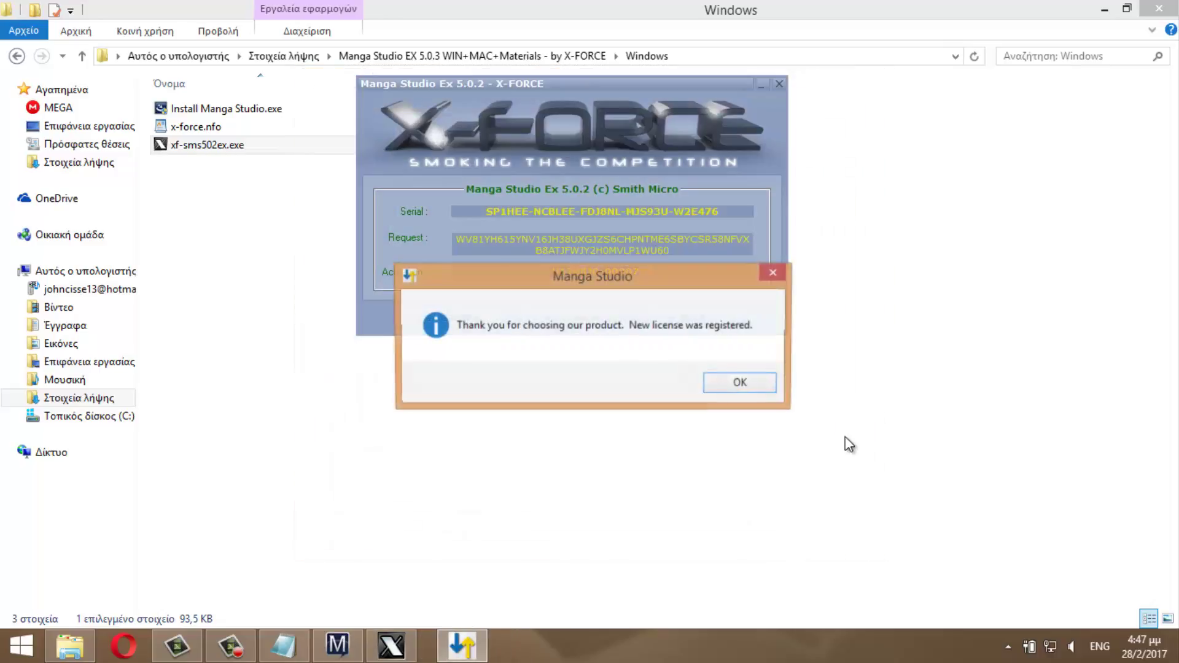
click(742, 384)
Step: Close X-FORCE, Manga Studio, the Windows folder window and Installation.txt to return to the empty desktop
click(779, 84)
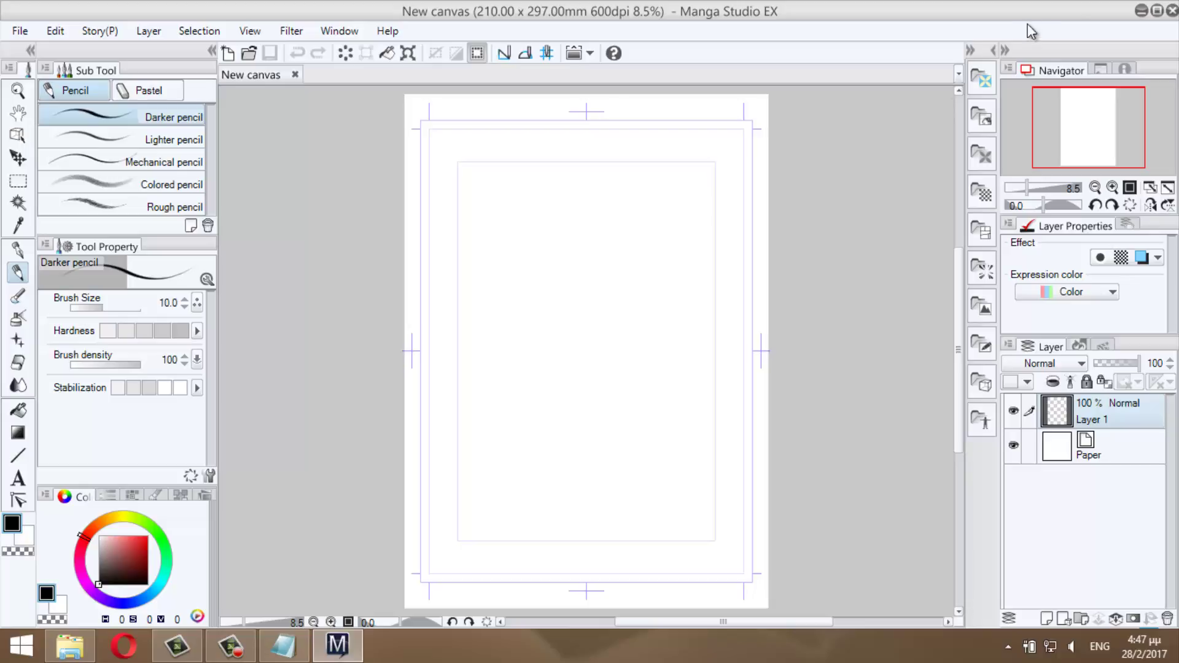
click(1172, 12)
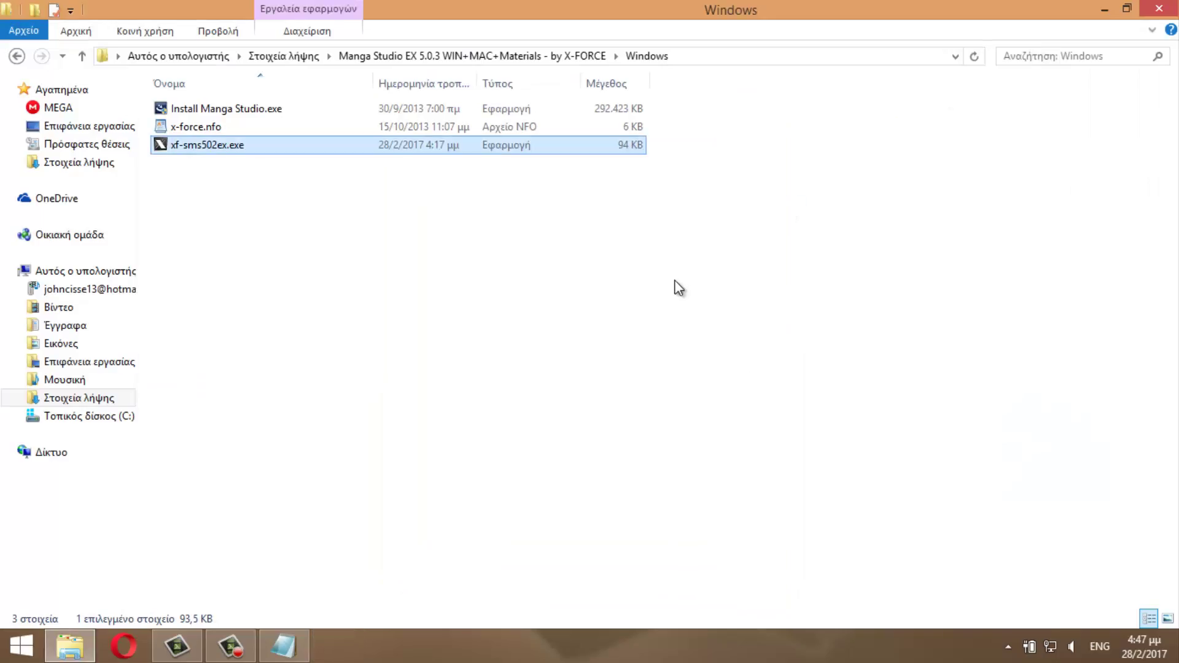
click(1163, 7)
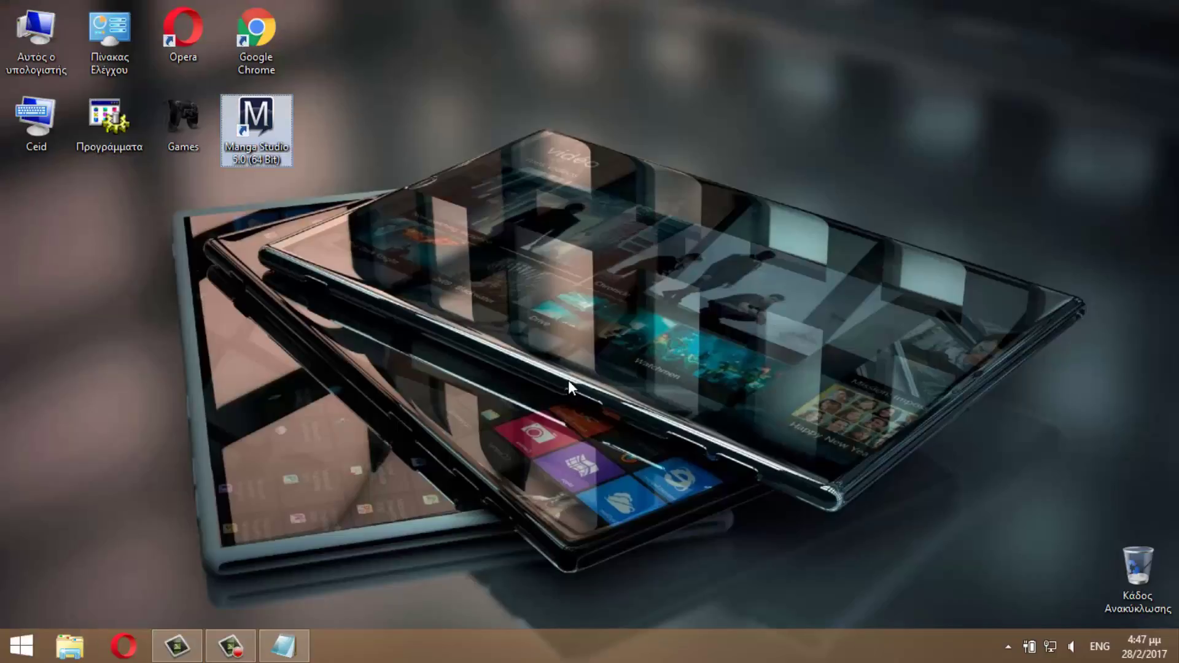
click(284, 646)
click(1171, 11)
drag(614, 312, 405, 457)
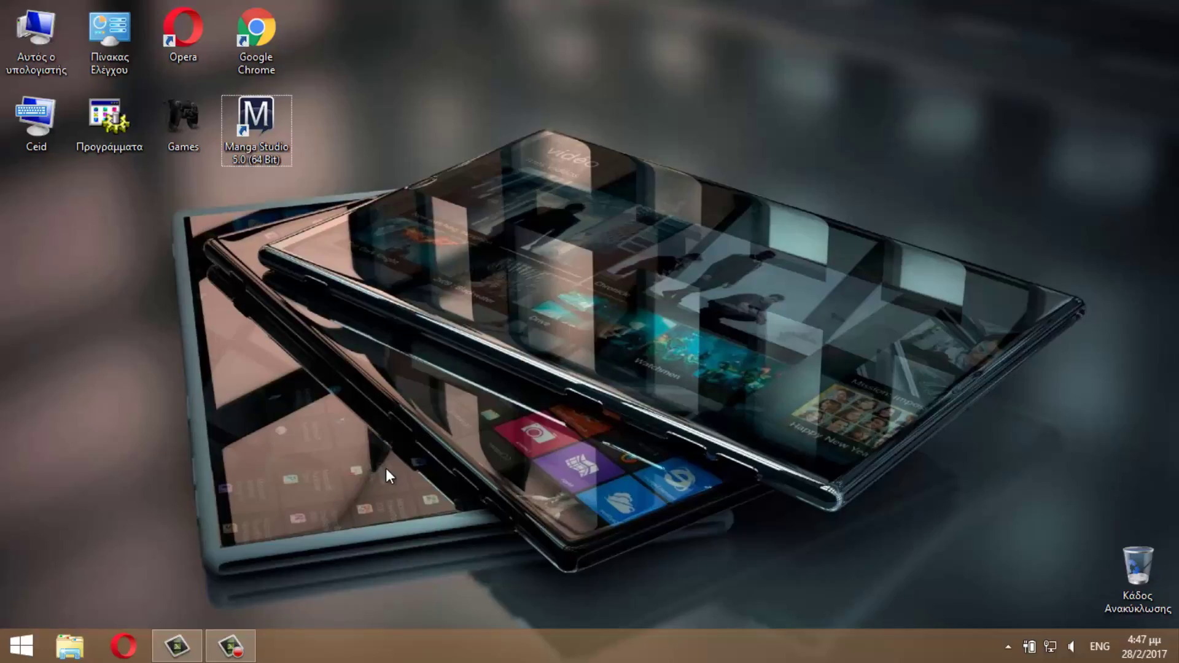